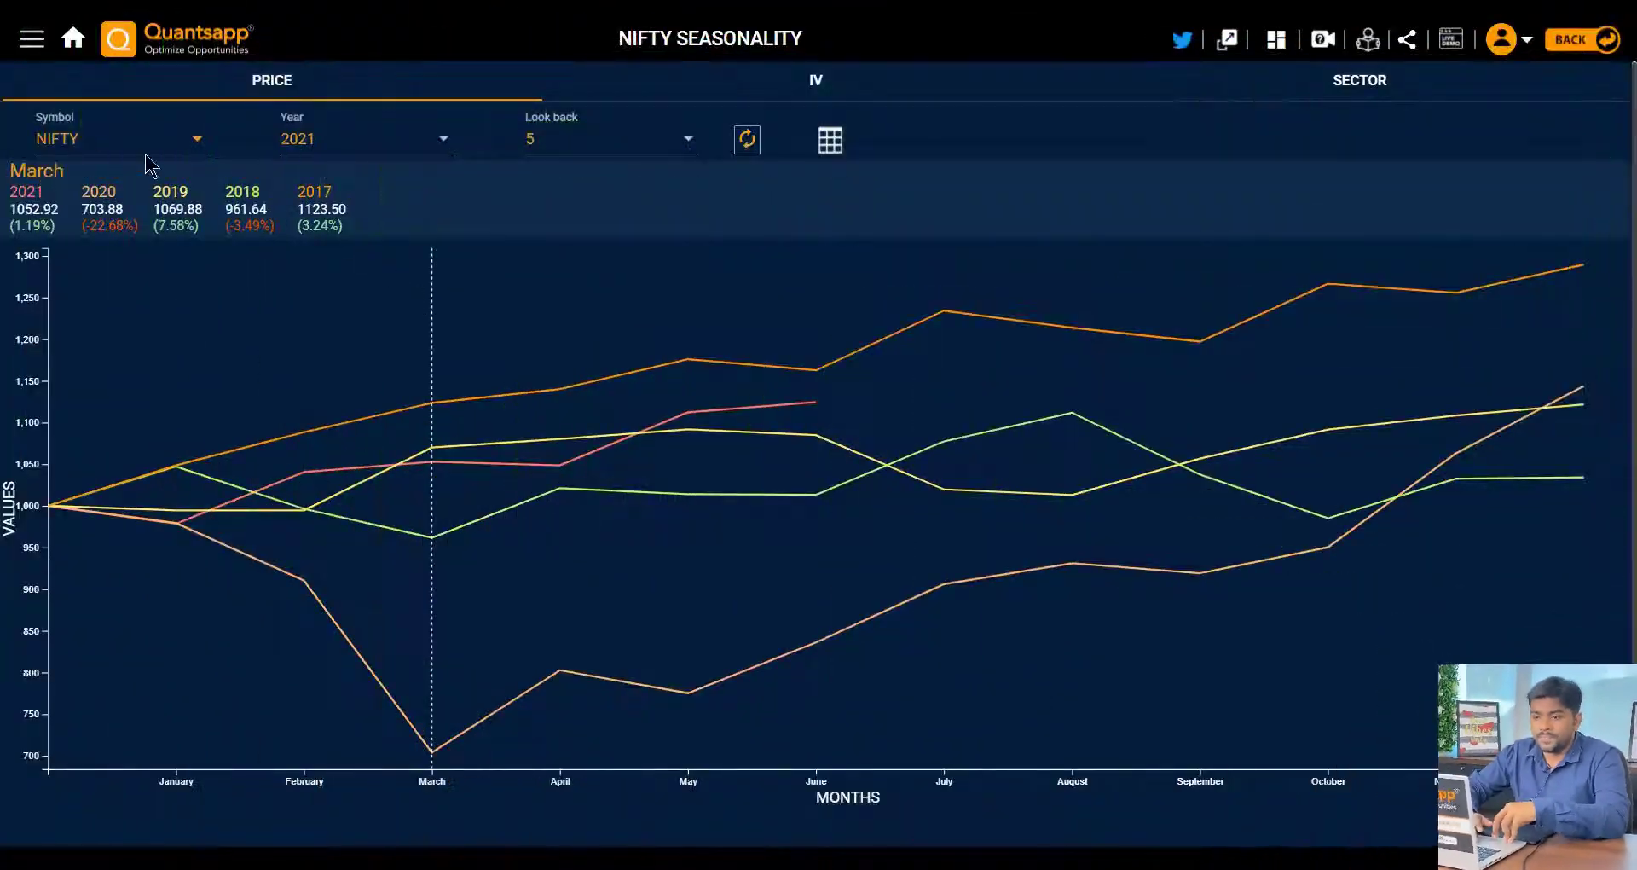
# Step: Search the symbol list for NIFTY and select NIFTY for the price seasonality chart
pyautogui.click(94, 138)
pyautogui.doubleClick(94, 138)
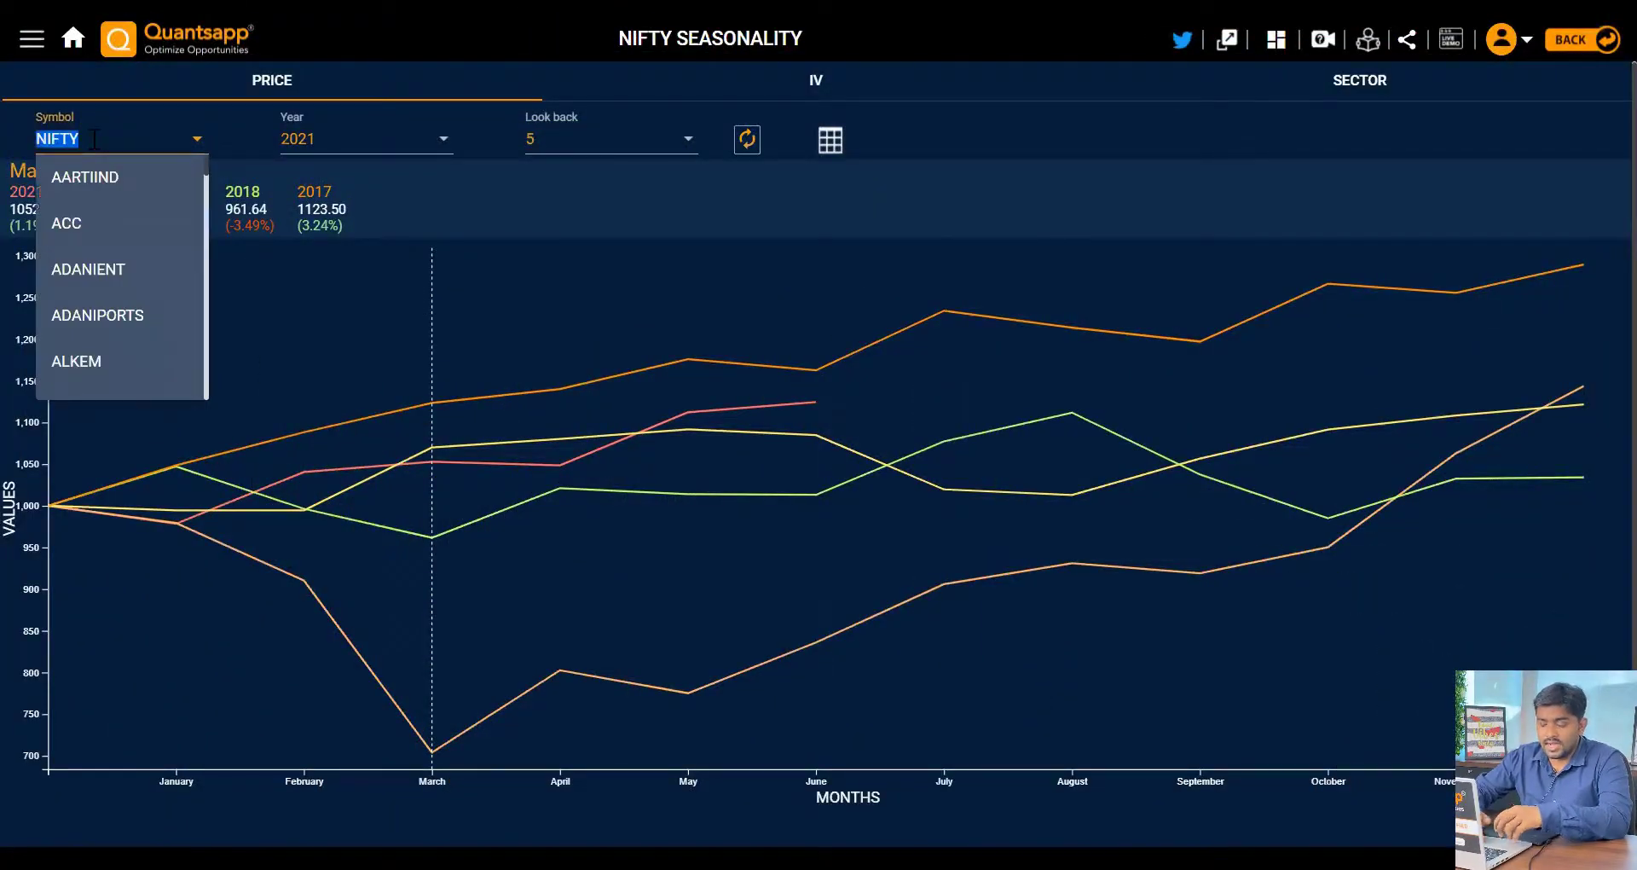
pyautogui.write('NIFTY')
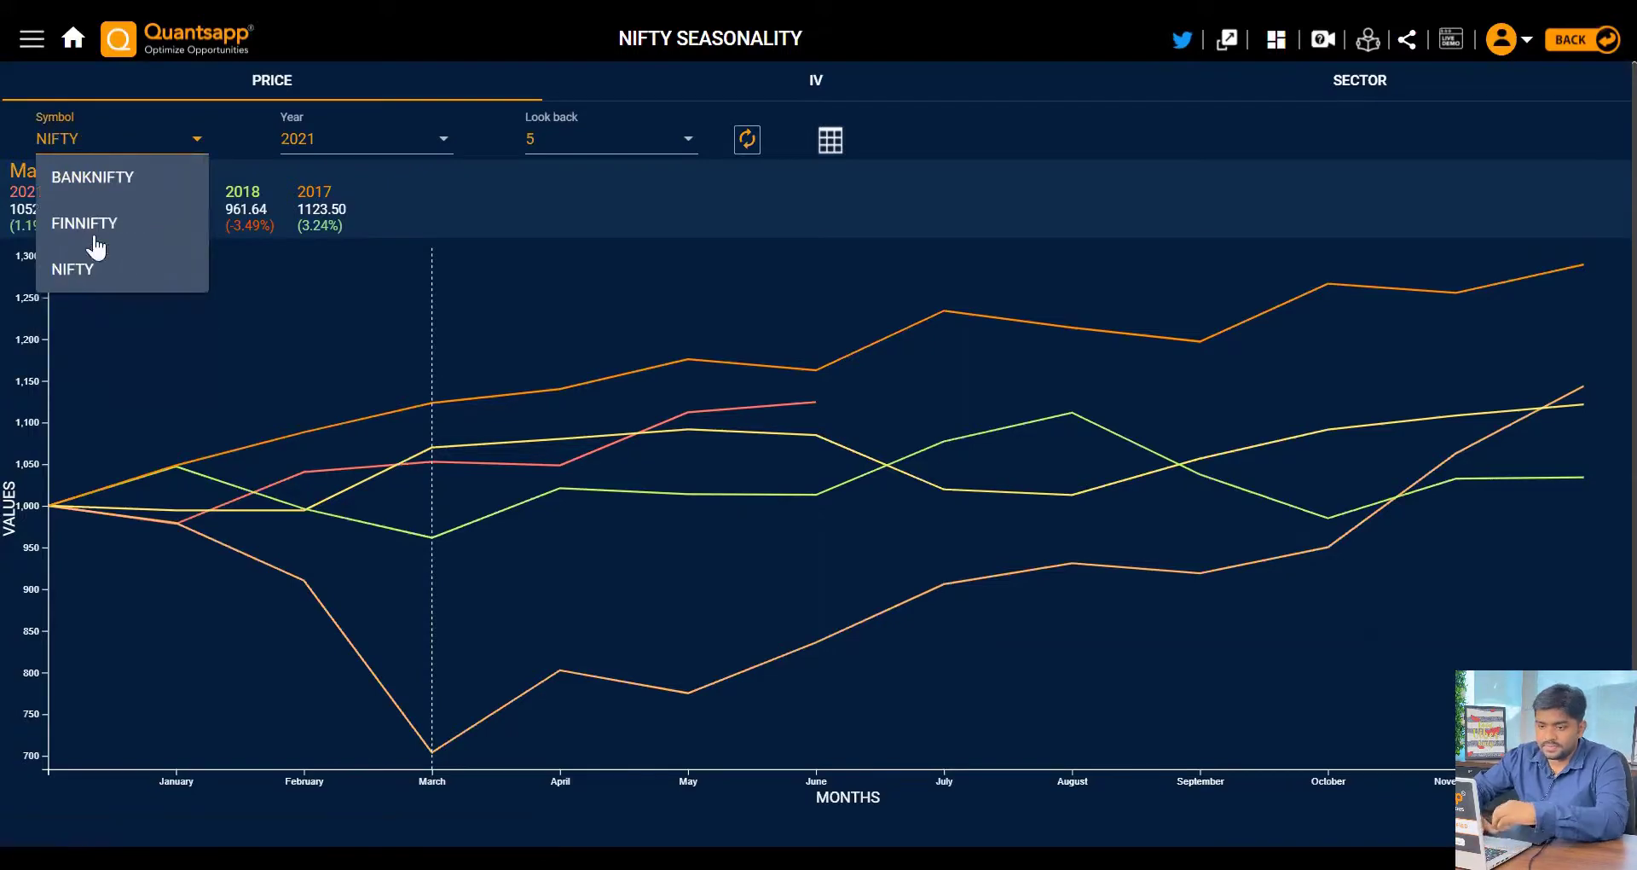
pyautogui.click(110, 278)
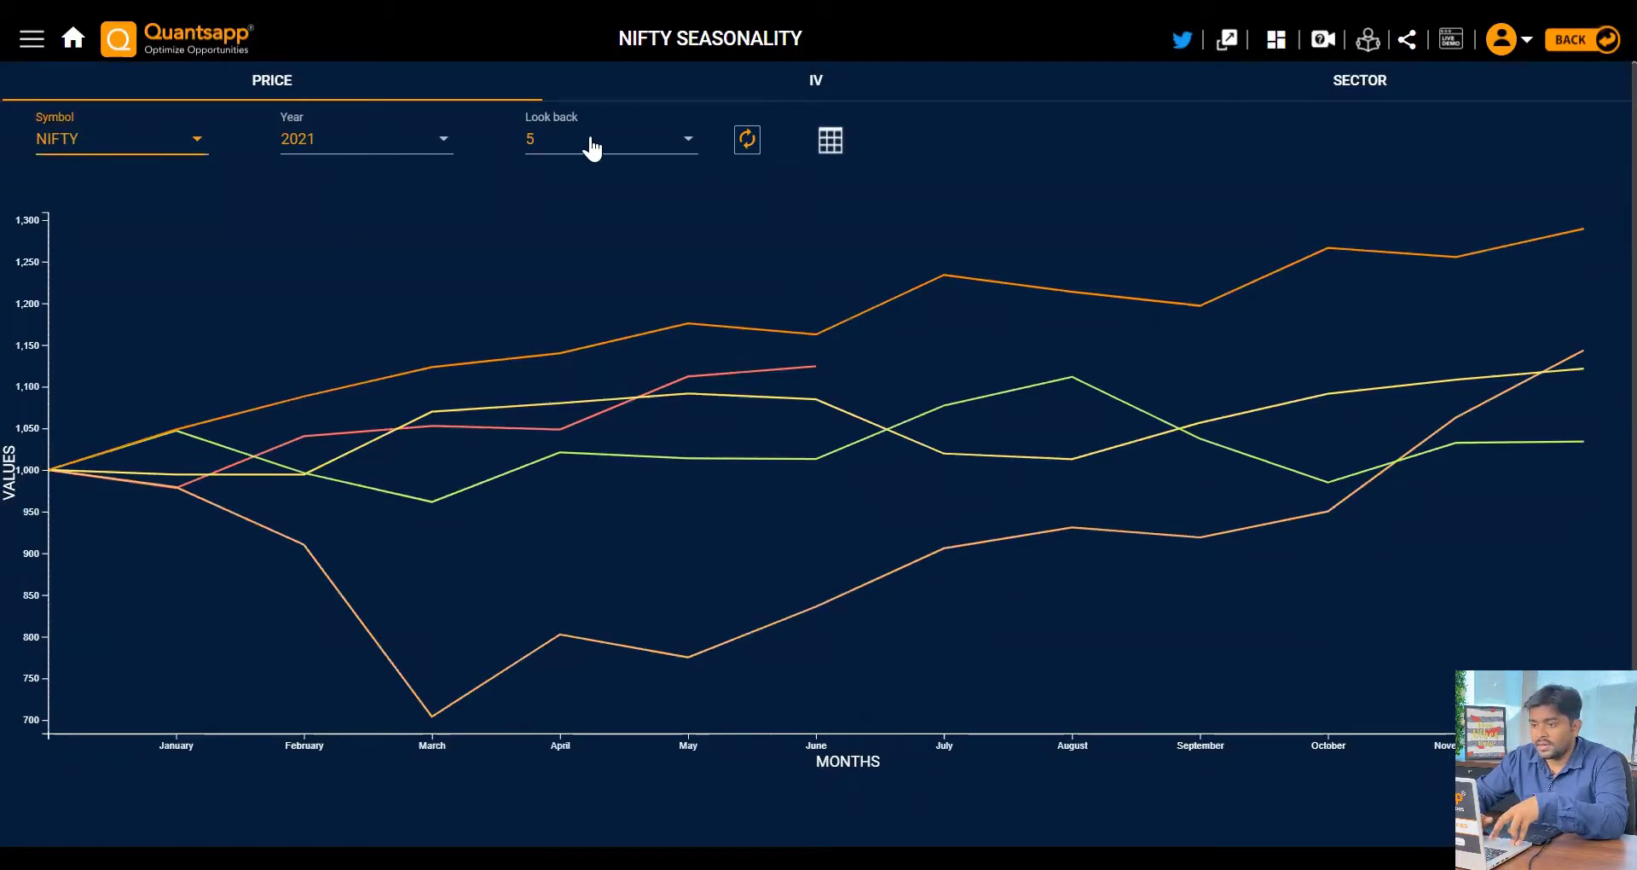
# Step: Browse the available look-back periods for the NIFTY price chart and keep 5
pyautogui.click(611, 148)
pyautogui.scroll(-6, 608, 219)
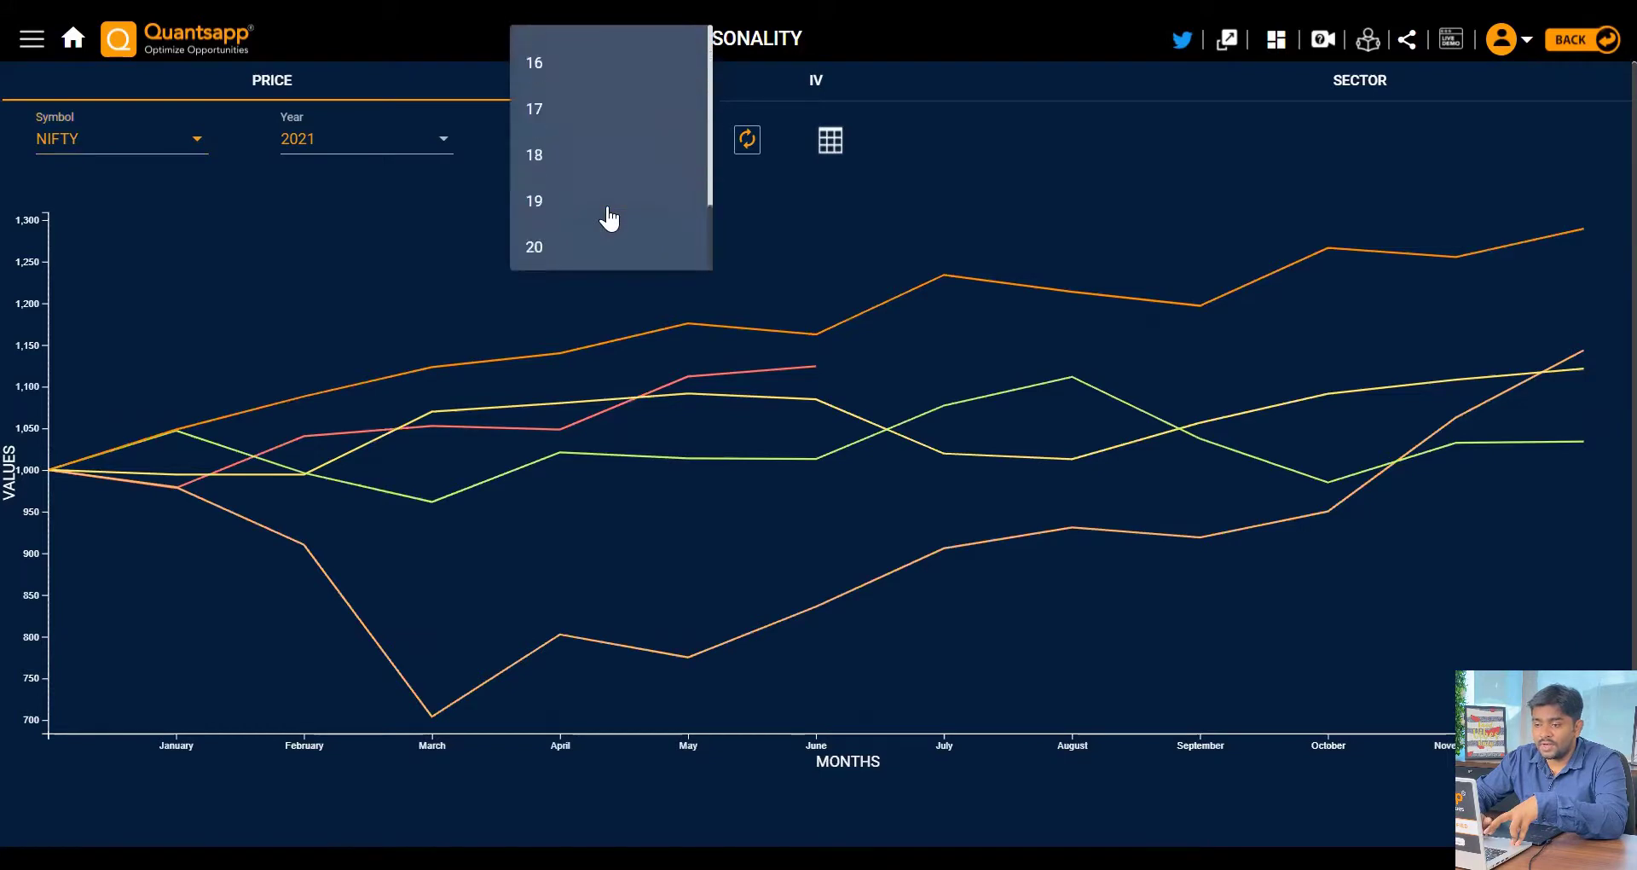
pyautogui.scroll(3, 608, 219)
pyautogui.scroll(4, 608, 219)
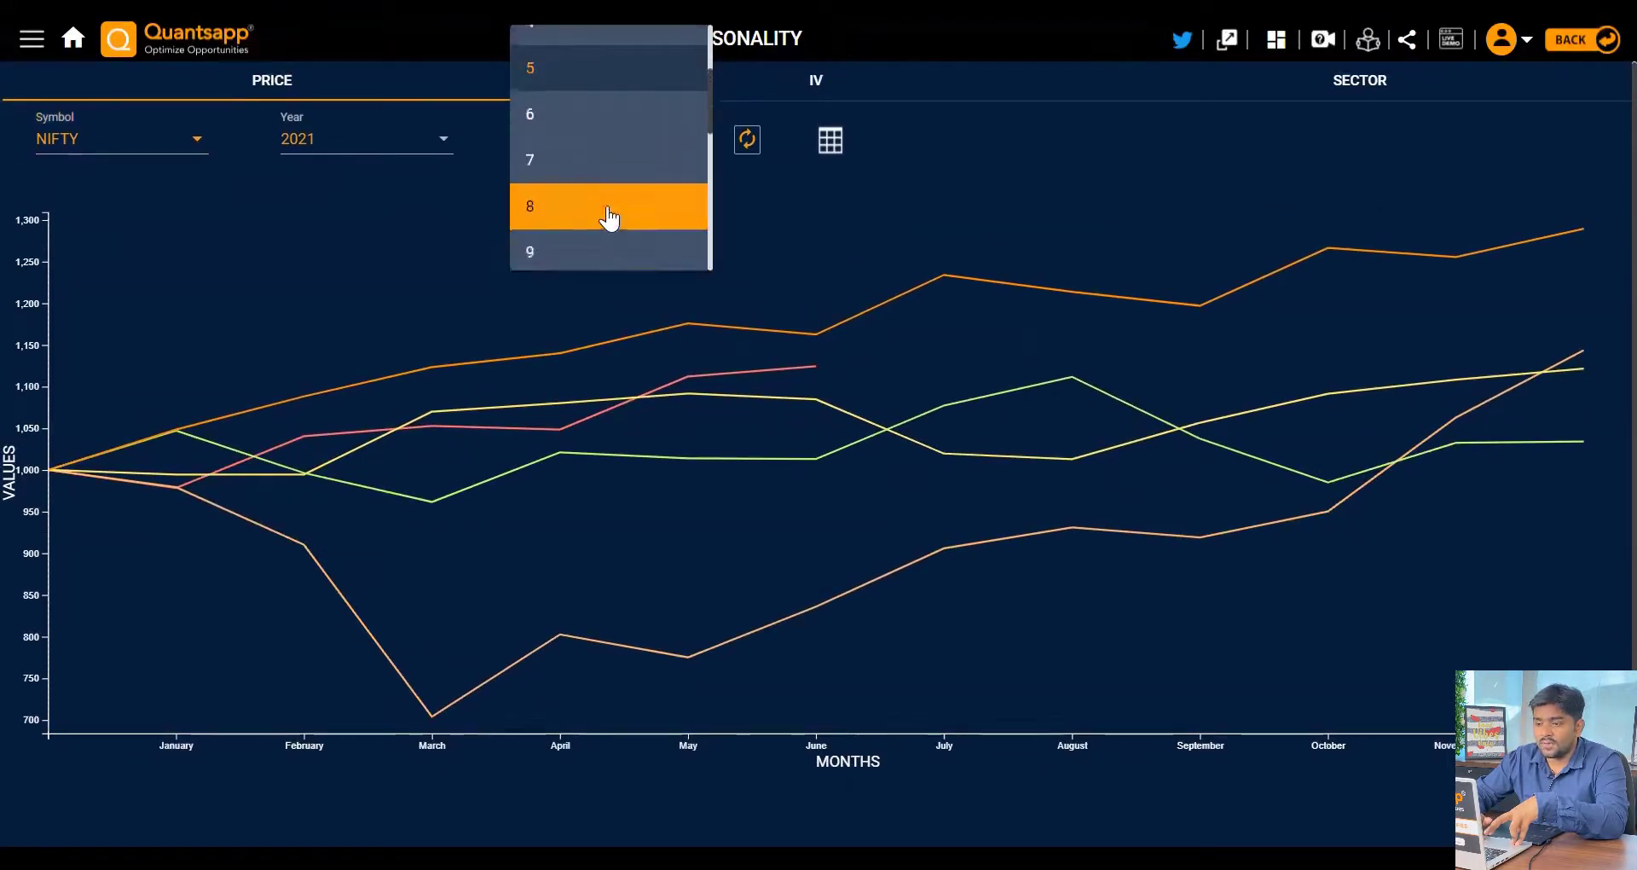
pyautogui.scroll(2, 607, 213)
pyautogui.click(573, 147)
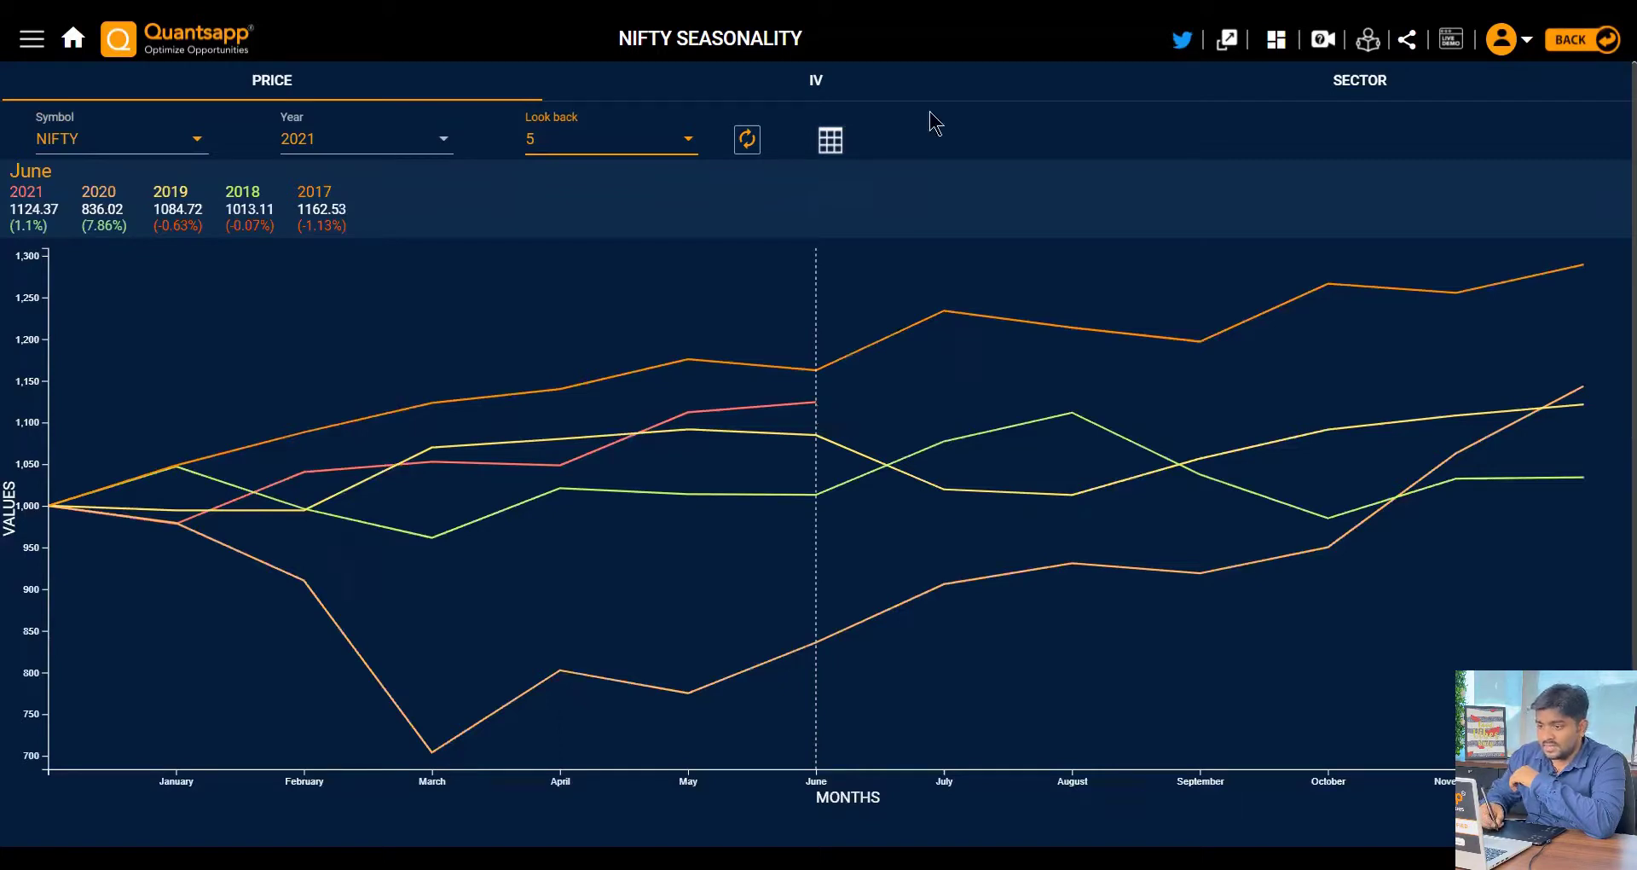
# Step: Outline the June values and percentage changes for 2017 to 2021 above the price chart
pyautogui.click(43, 163)
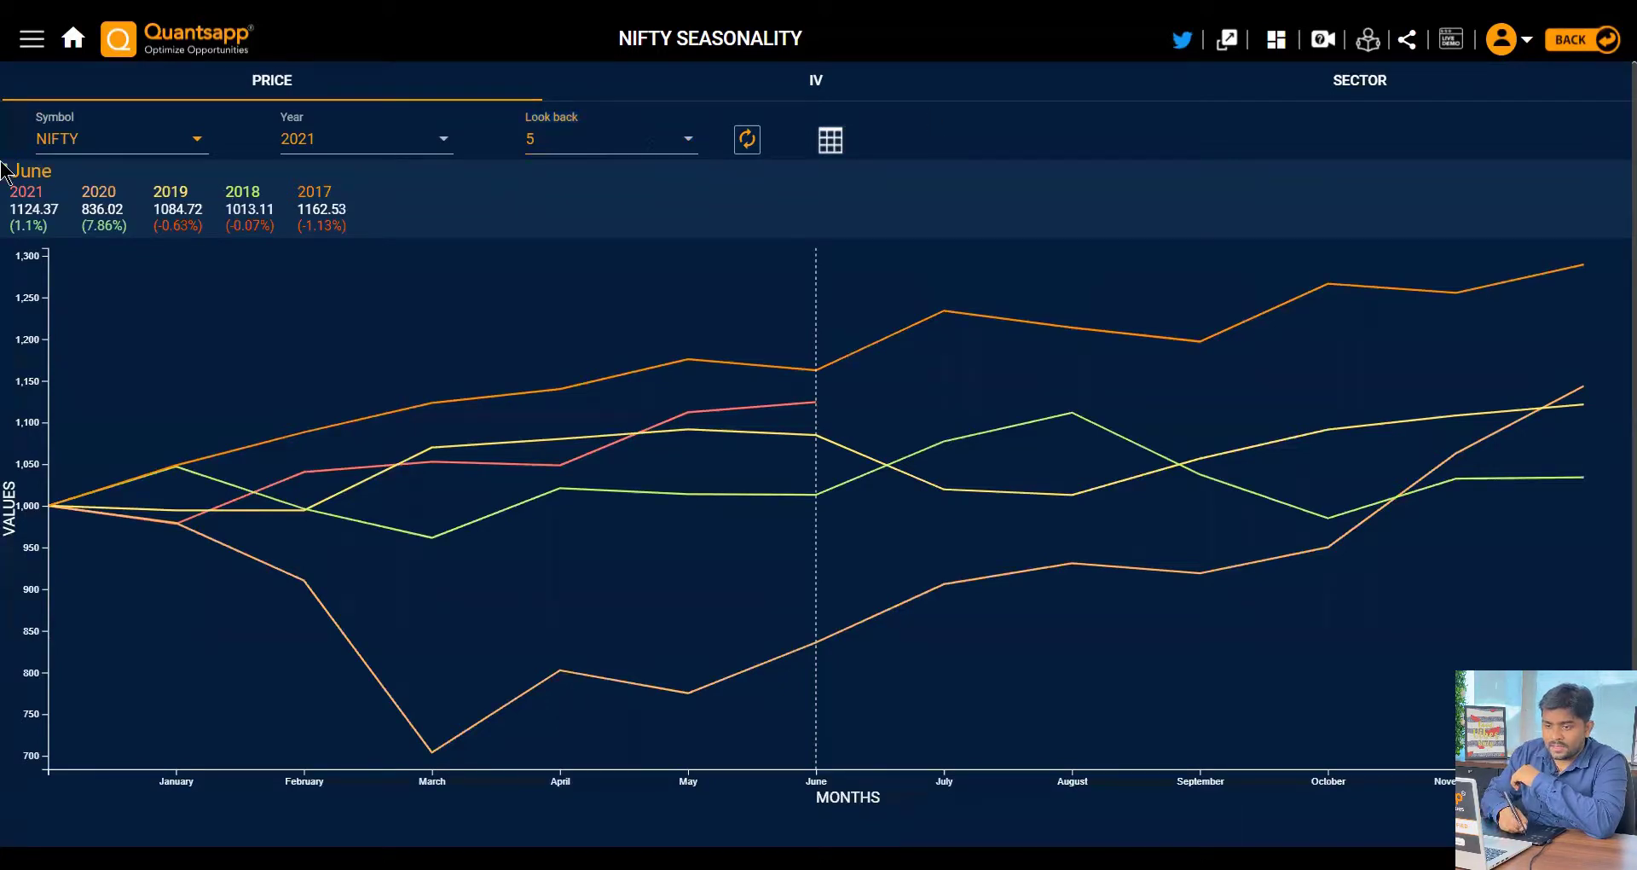
pyautogui.moveTo(2, 164); pyautogui.dragTo(373, 238)
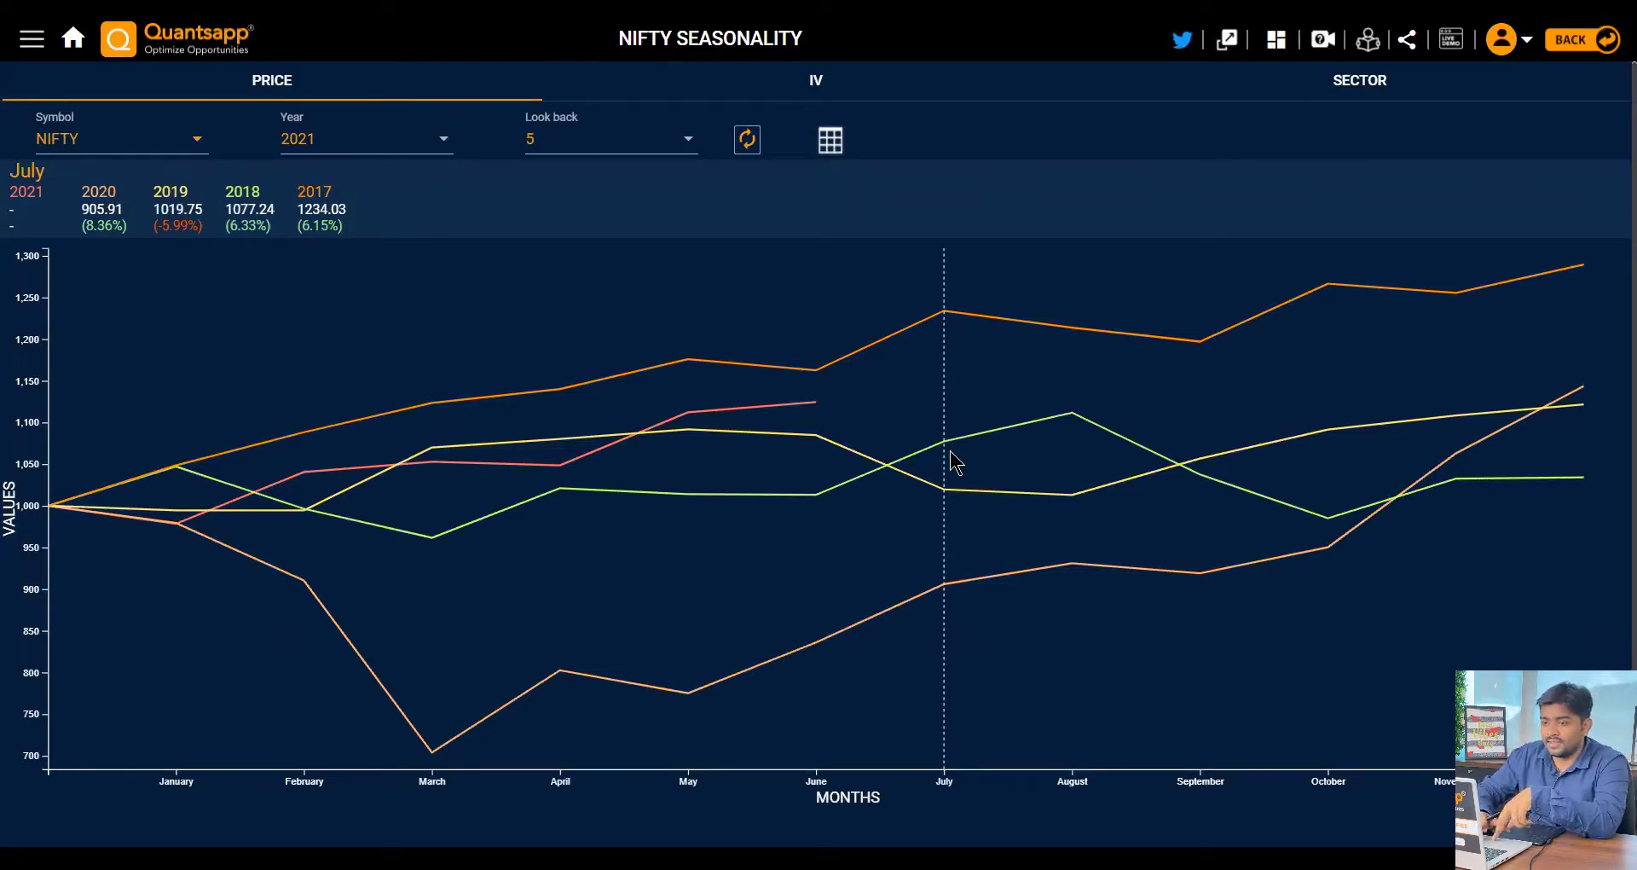
# Step: Set the look-back period of the NIFTY price seasonality chart to 10
pyautogui.click(606, 144)
pyautogui.scroll(-1, 609, 217)
pyautogui.scroll(-1, 609, 218)
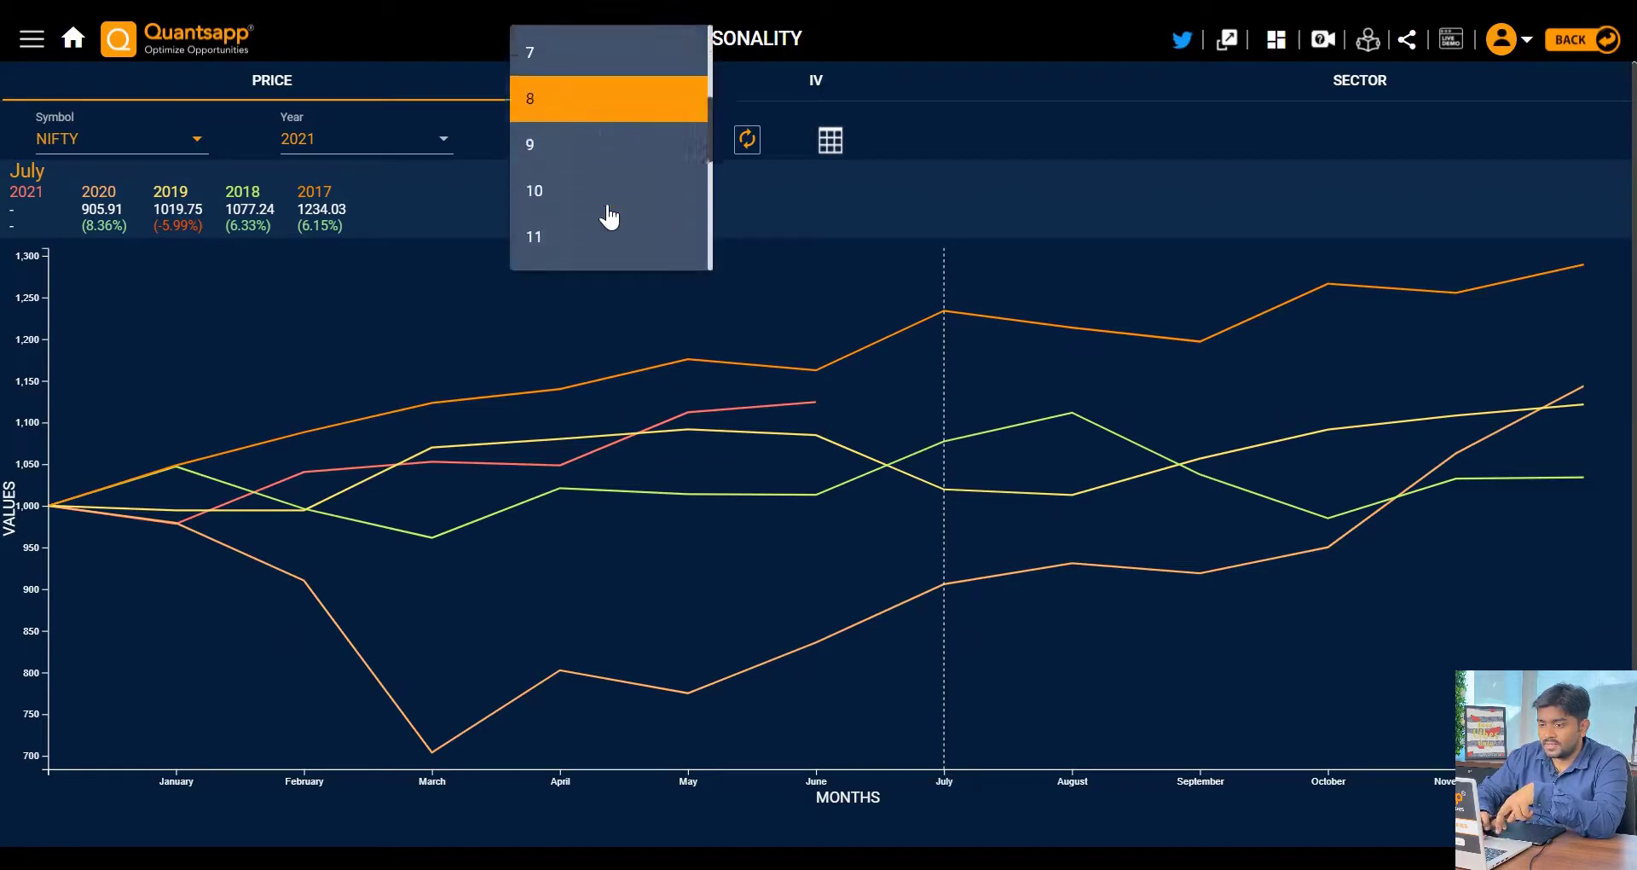
pyautogui.click(580, 191)
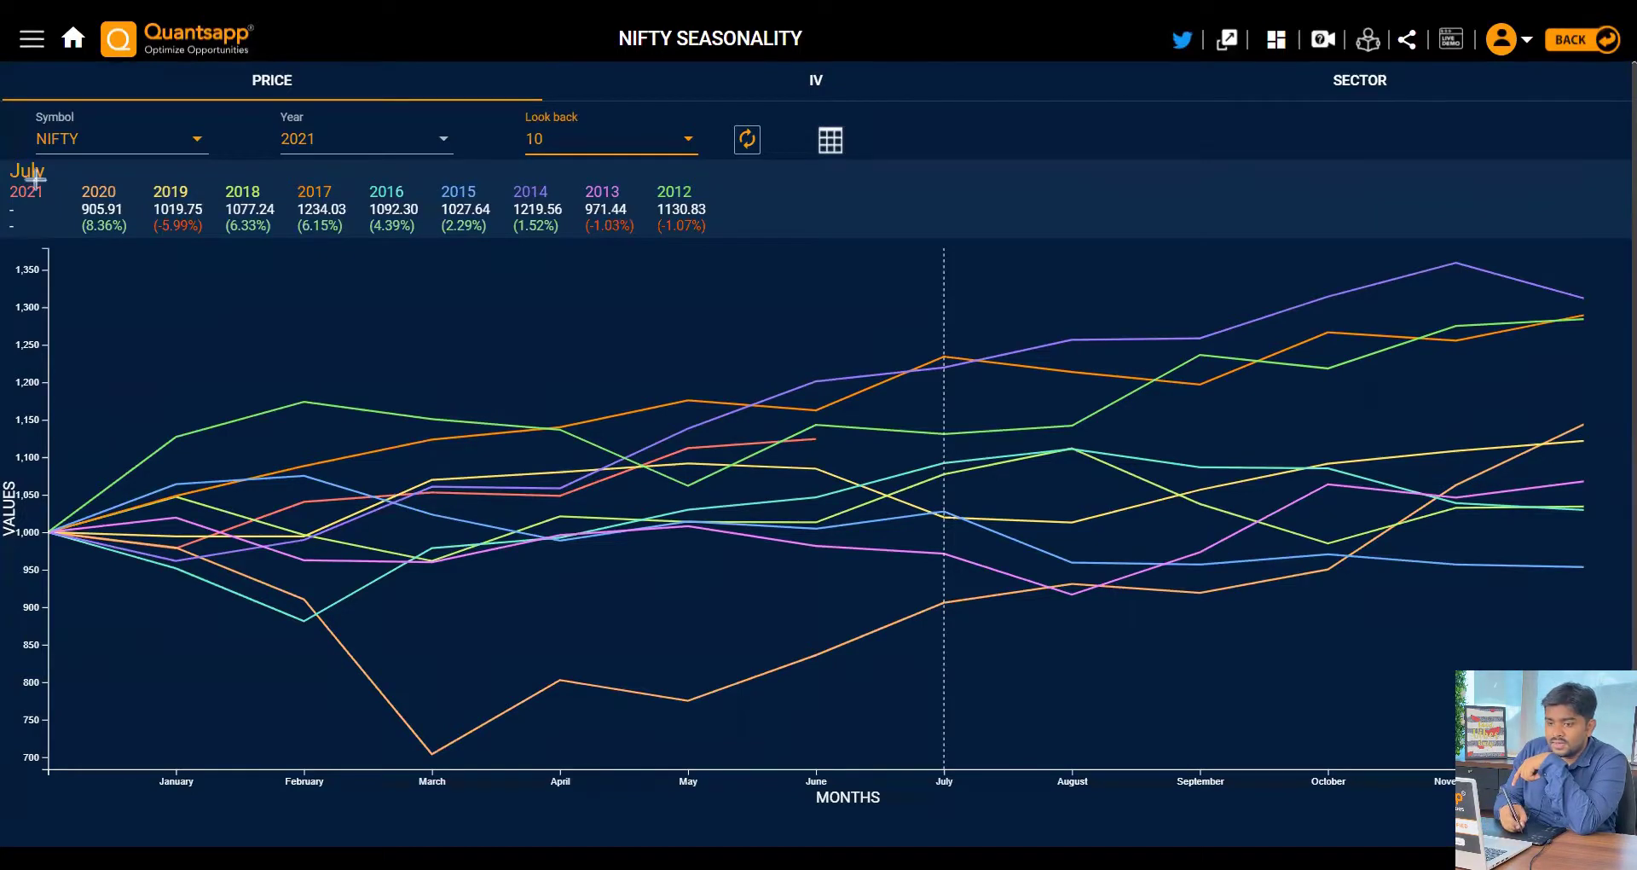
# Step: Outline the July readings from 2012 to 2021 above the price chart and mark their year headings
pyautogui.moveTo(4, 169); pyautogui.dragTo(739, 239)
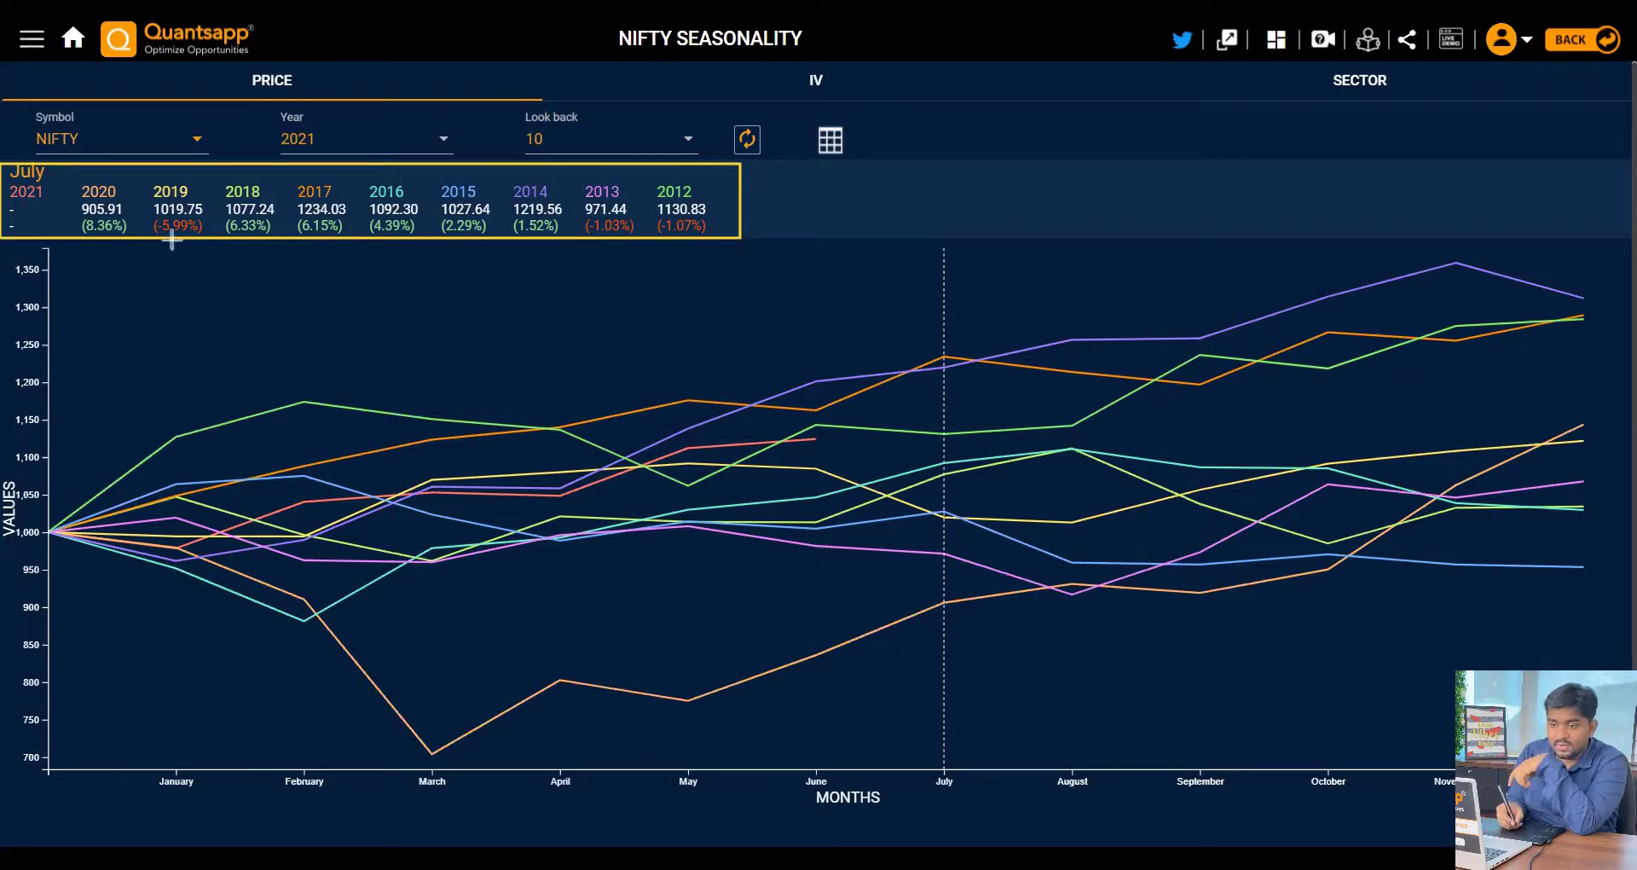
pyautogui.moveTo(74, 177)
pyautogui.mouseDown()
pyautogui.moveTo(94, 194)
pyautogui.moveTo(728, 194)
pyautogui.mouseUp()
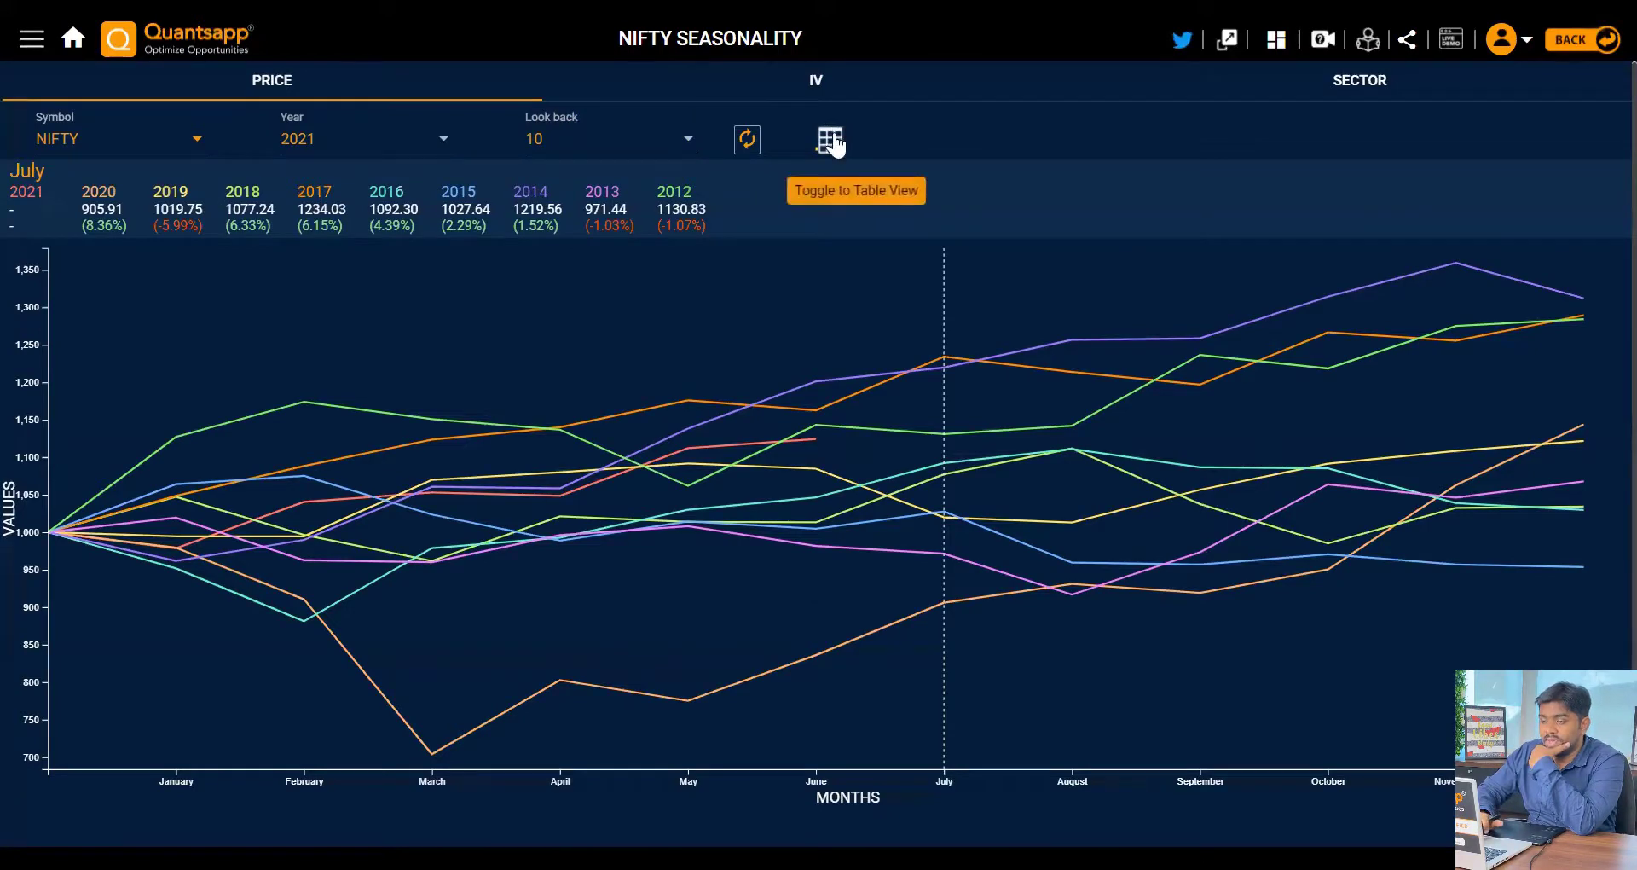
# Step: Show the price seasonality as a table and circle the January and February 2021 returns
pyautogui.click(832, 135)
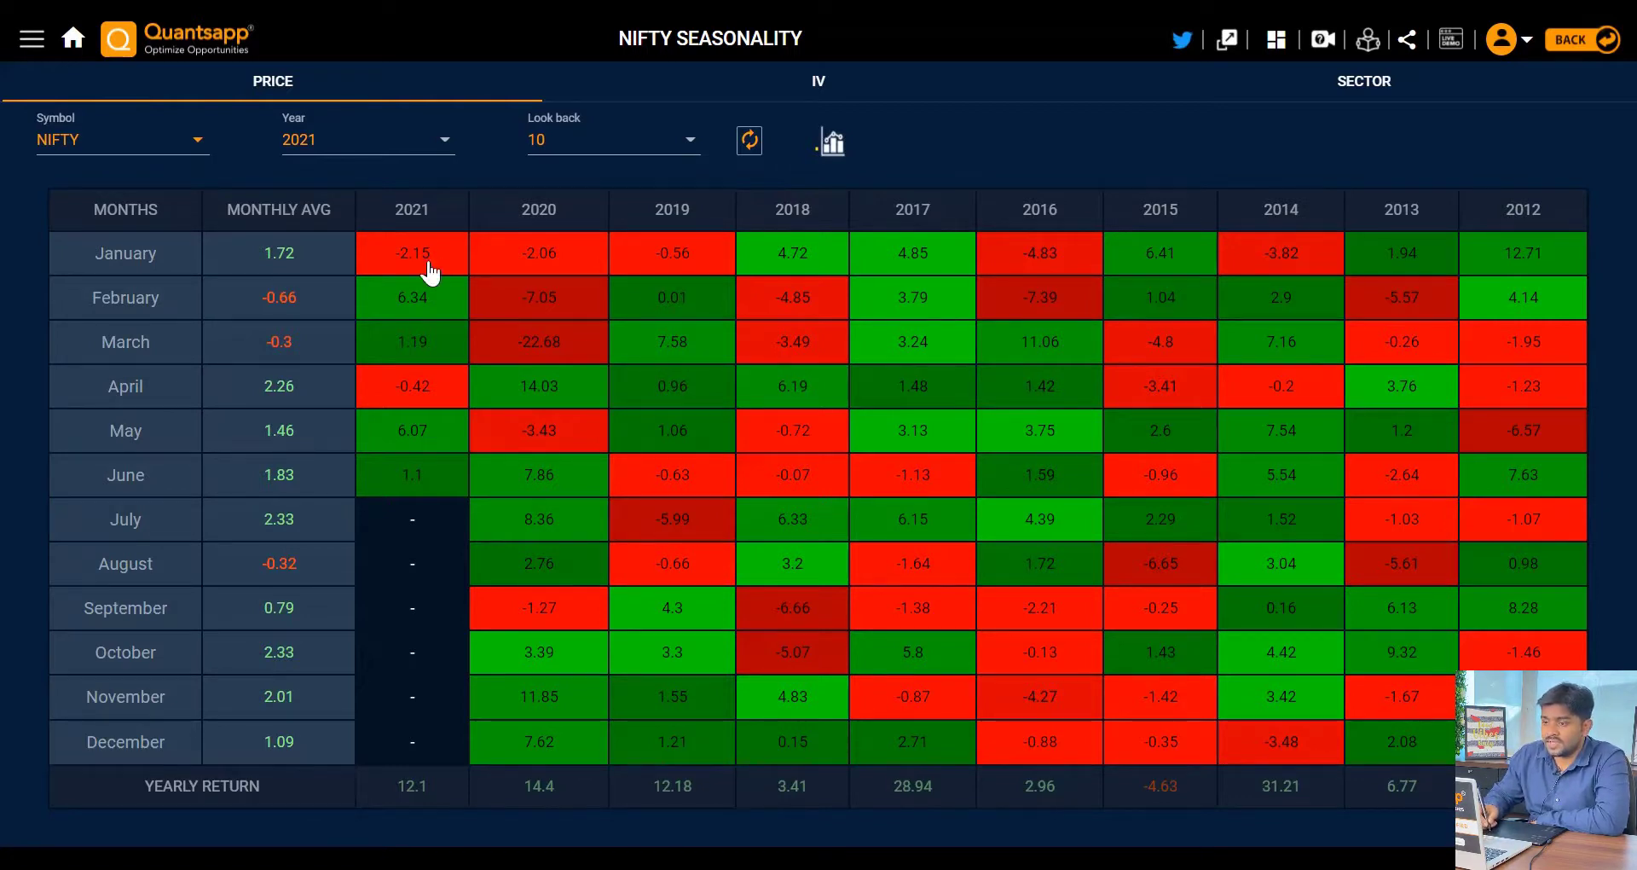
pyautogui.moveTo(381, 223); pyautogui.dragTo(384, 227)
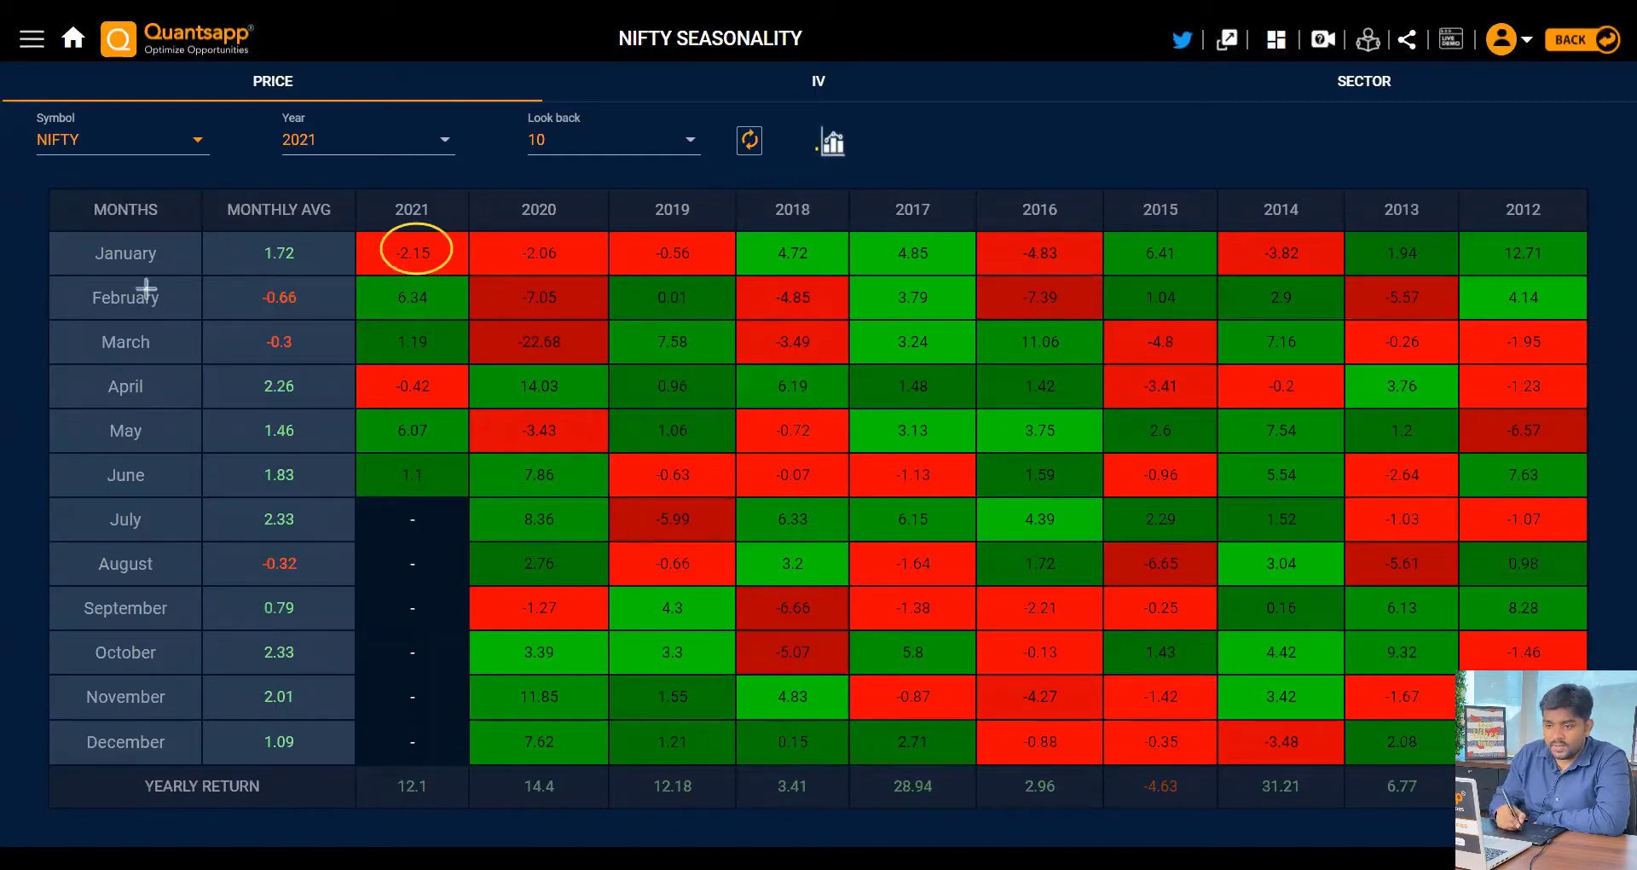
pyautogui.moveTo(375, 274); pyautogui.dragTo(442, 321)
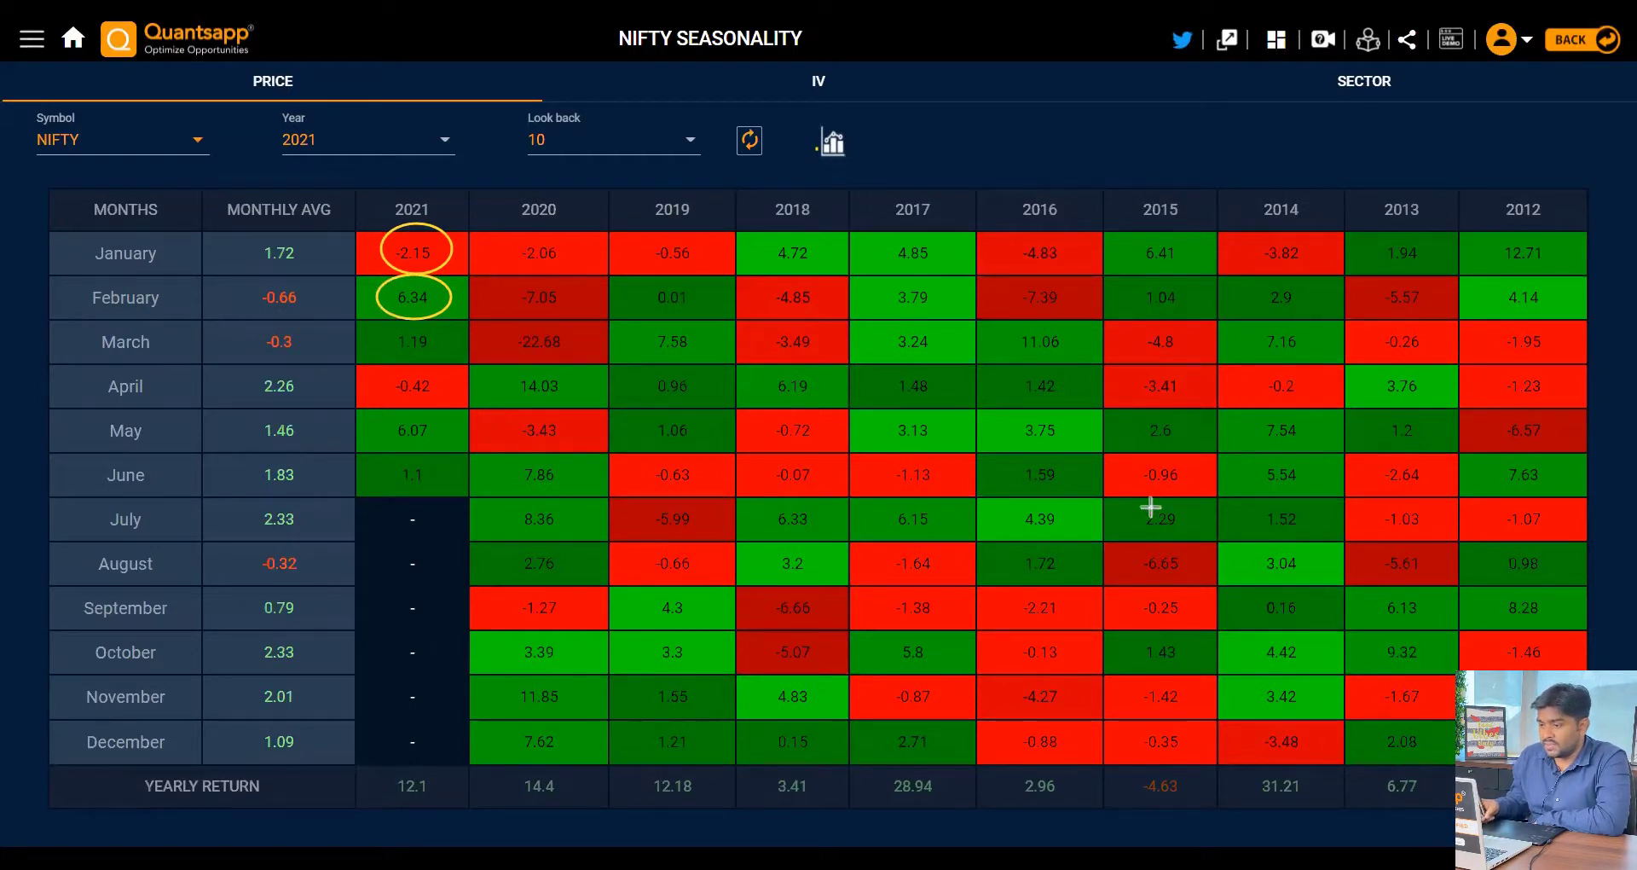
# Step: Circle the July 2015 return, frame the July row and 2015 column leading to it, and clear the markings
pyautogui.moveTo(1136, 501); pyautogui.dragTo(1142, 503)
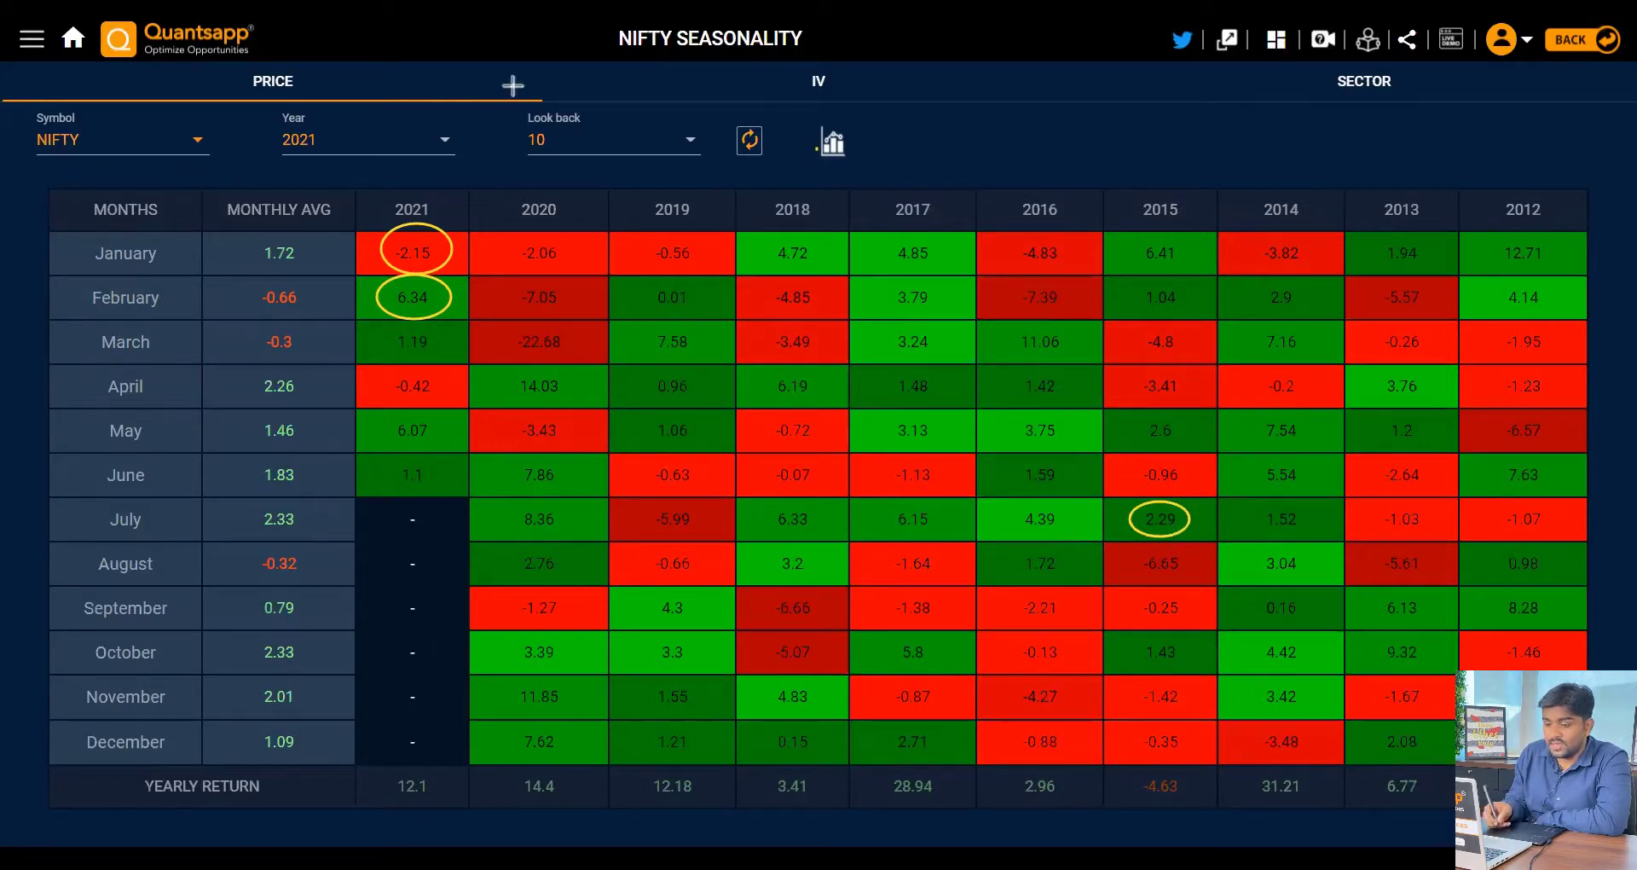
pyautogui.moveTo(61, 499)
pyautogui.mouseDown()
pyautogui.moveTo(1026, 547)
pyautogui.moveTo(1211, 540)
pyautogui.mouseUp()
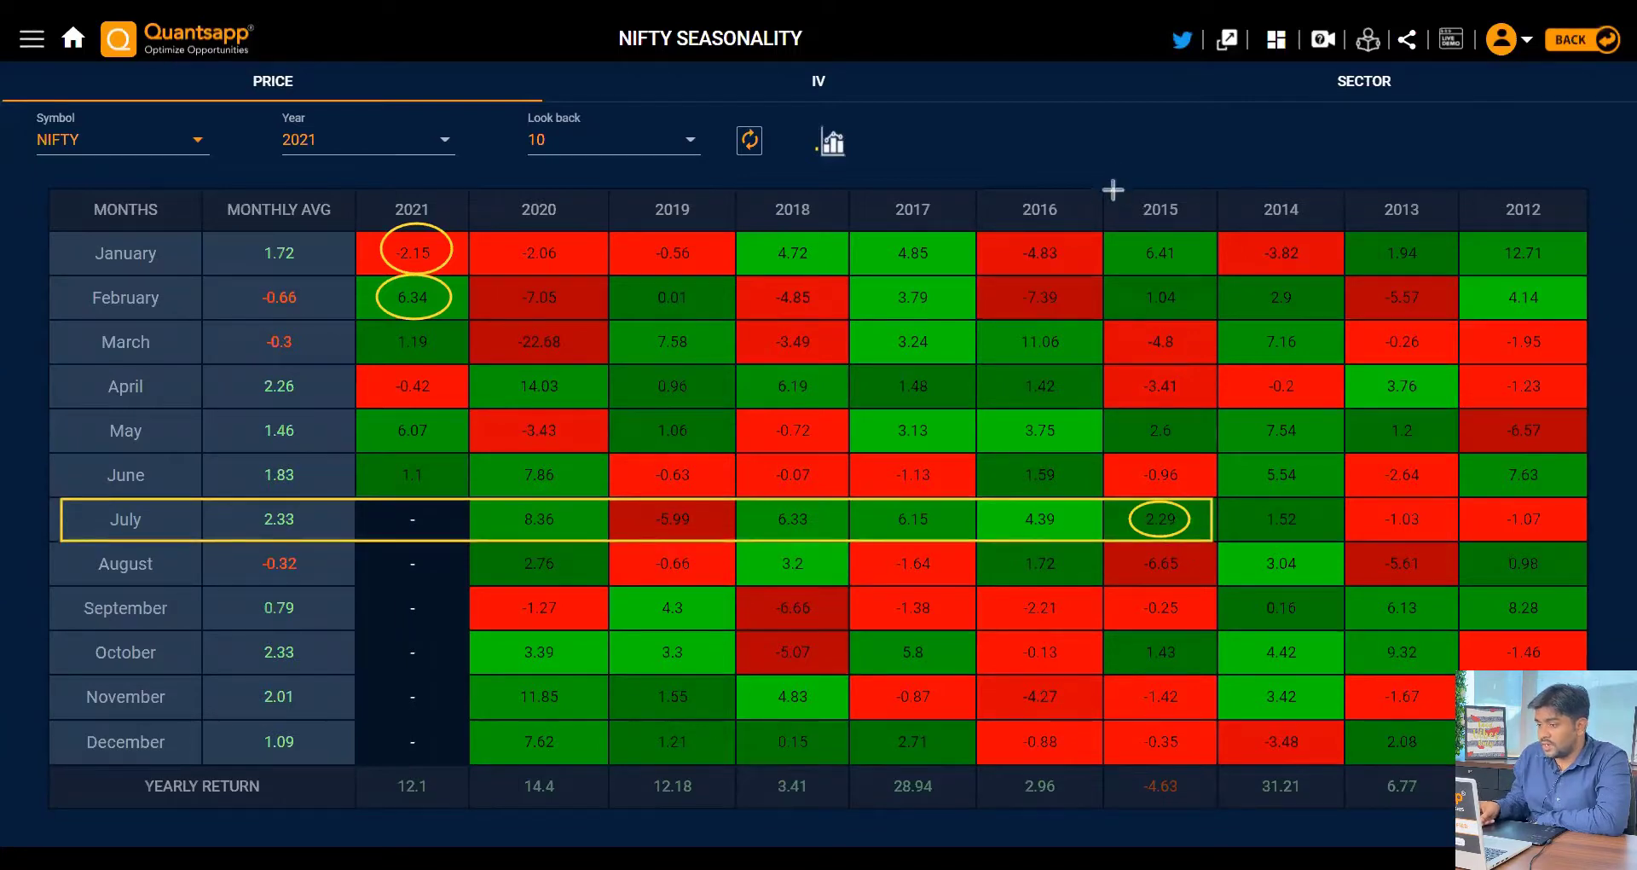
pyautogui.moveTo(1113, 189); pyautogui.dragTo(1211, 539)
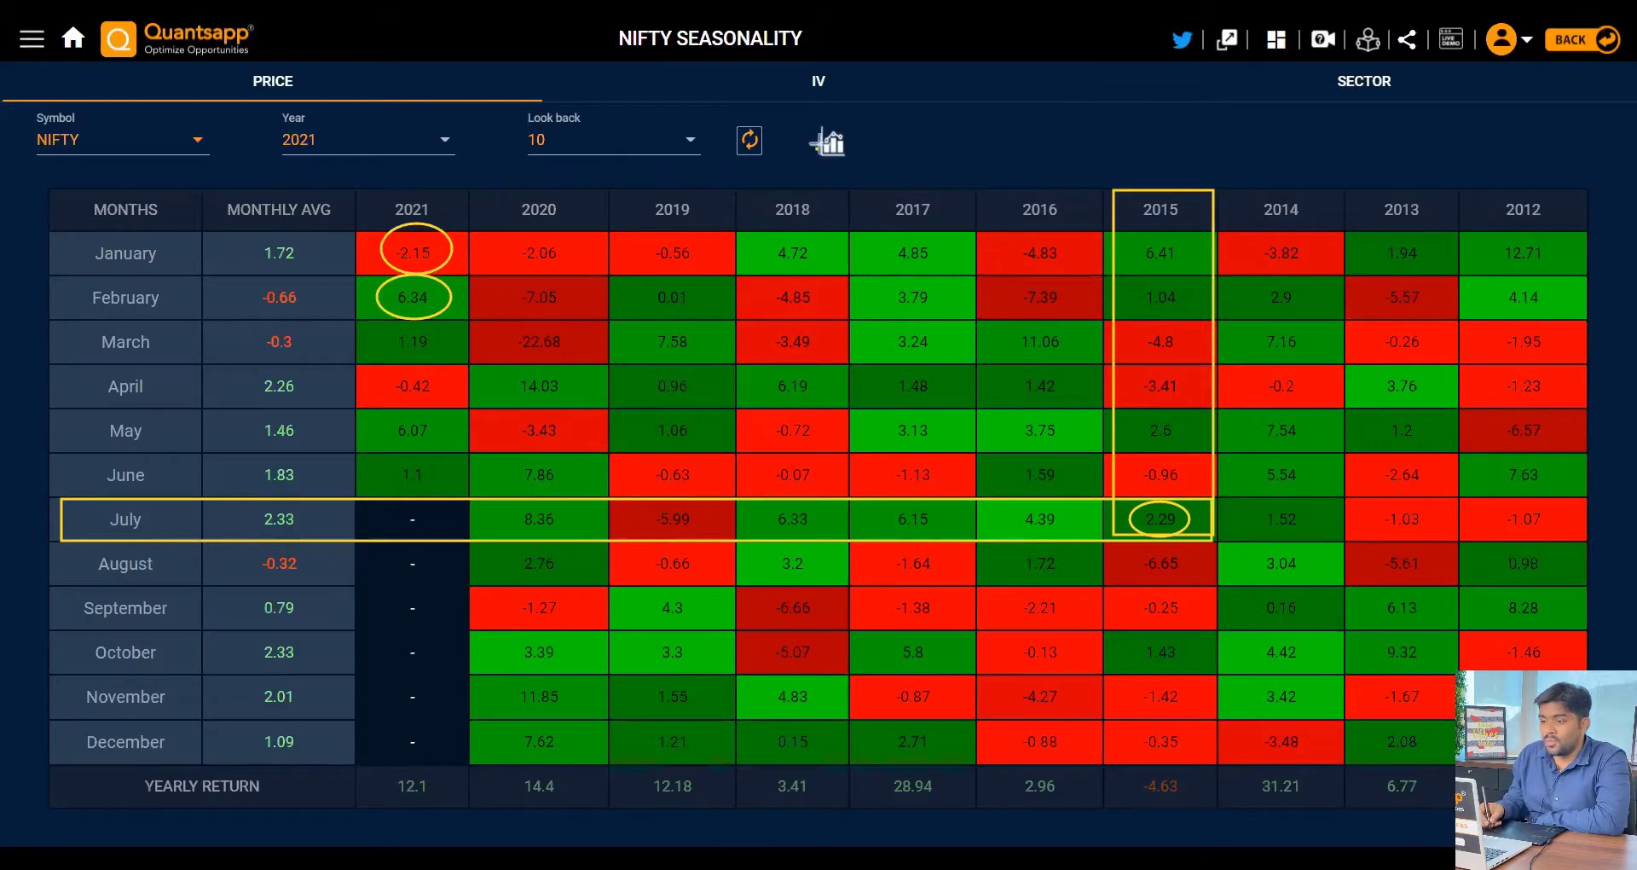
pyautogui.press('e')
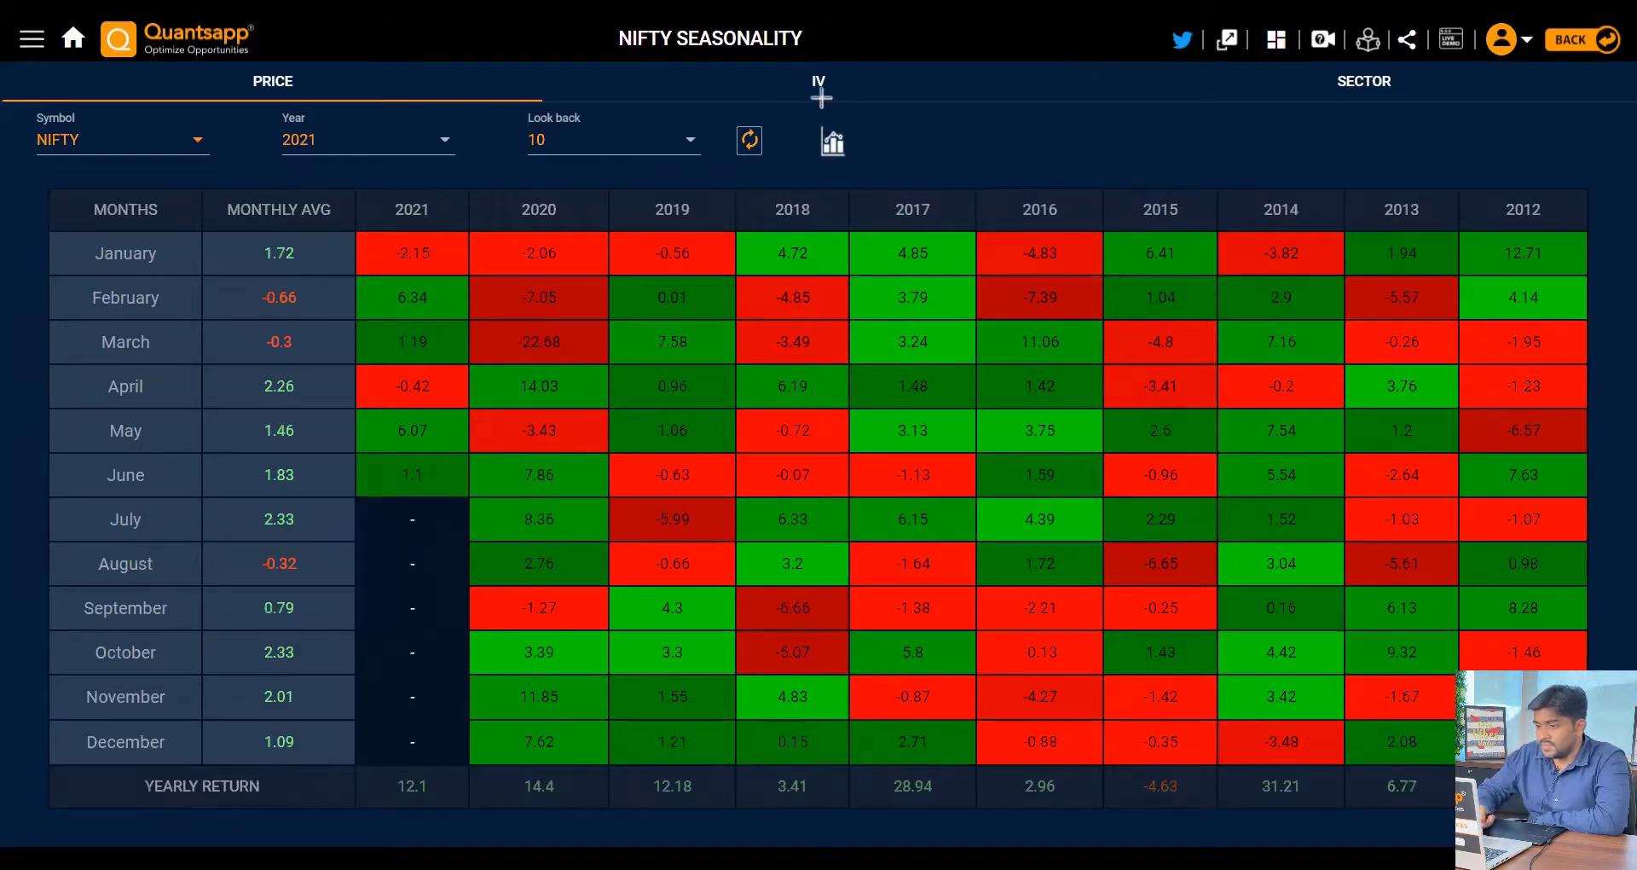
# Step: Return the price seasonality to chart view and open the NIFTY IV seasonality chart
pyautogui.click(831, 143)
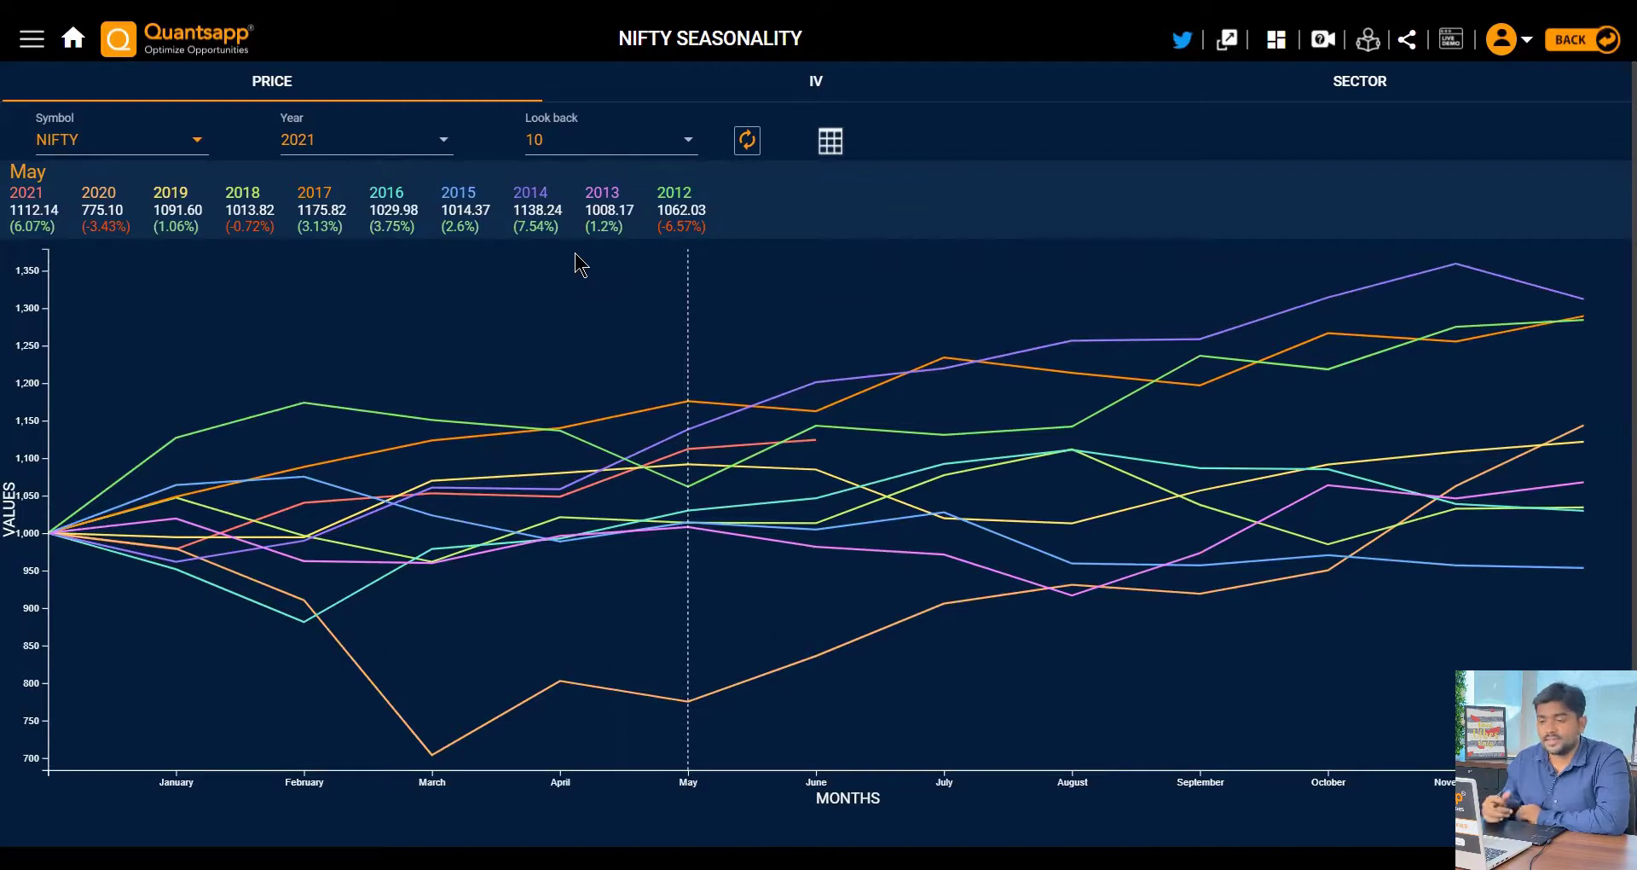
pyautogui.click(816, 88)
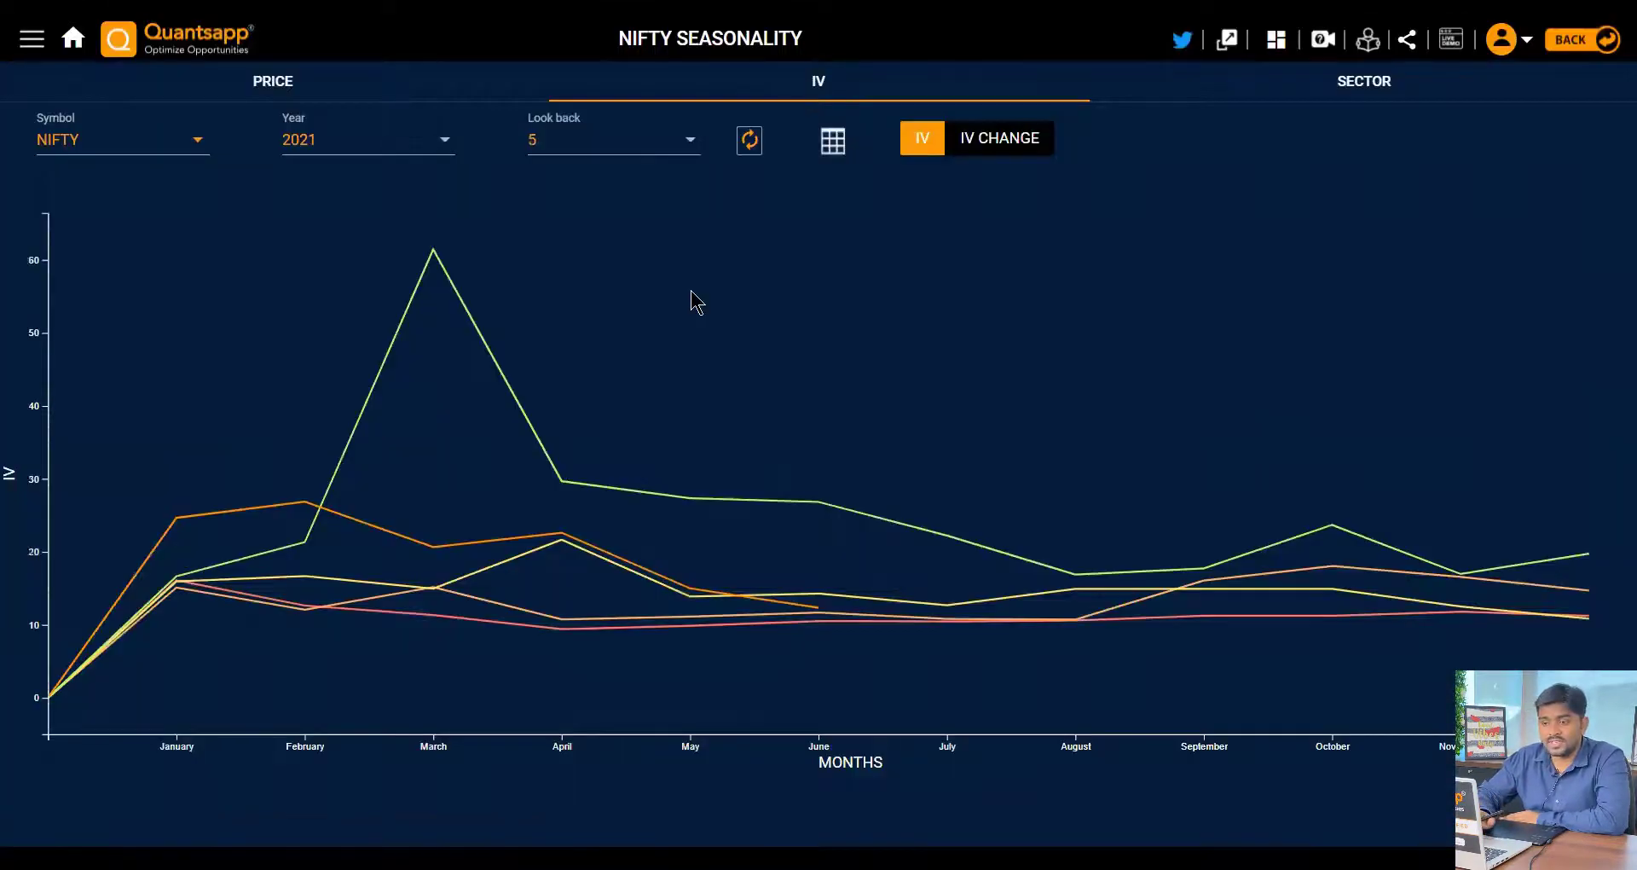
pyautogui.moveTo(695, 300)
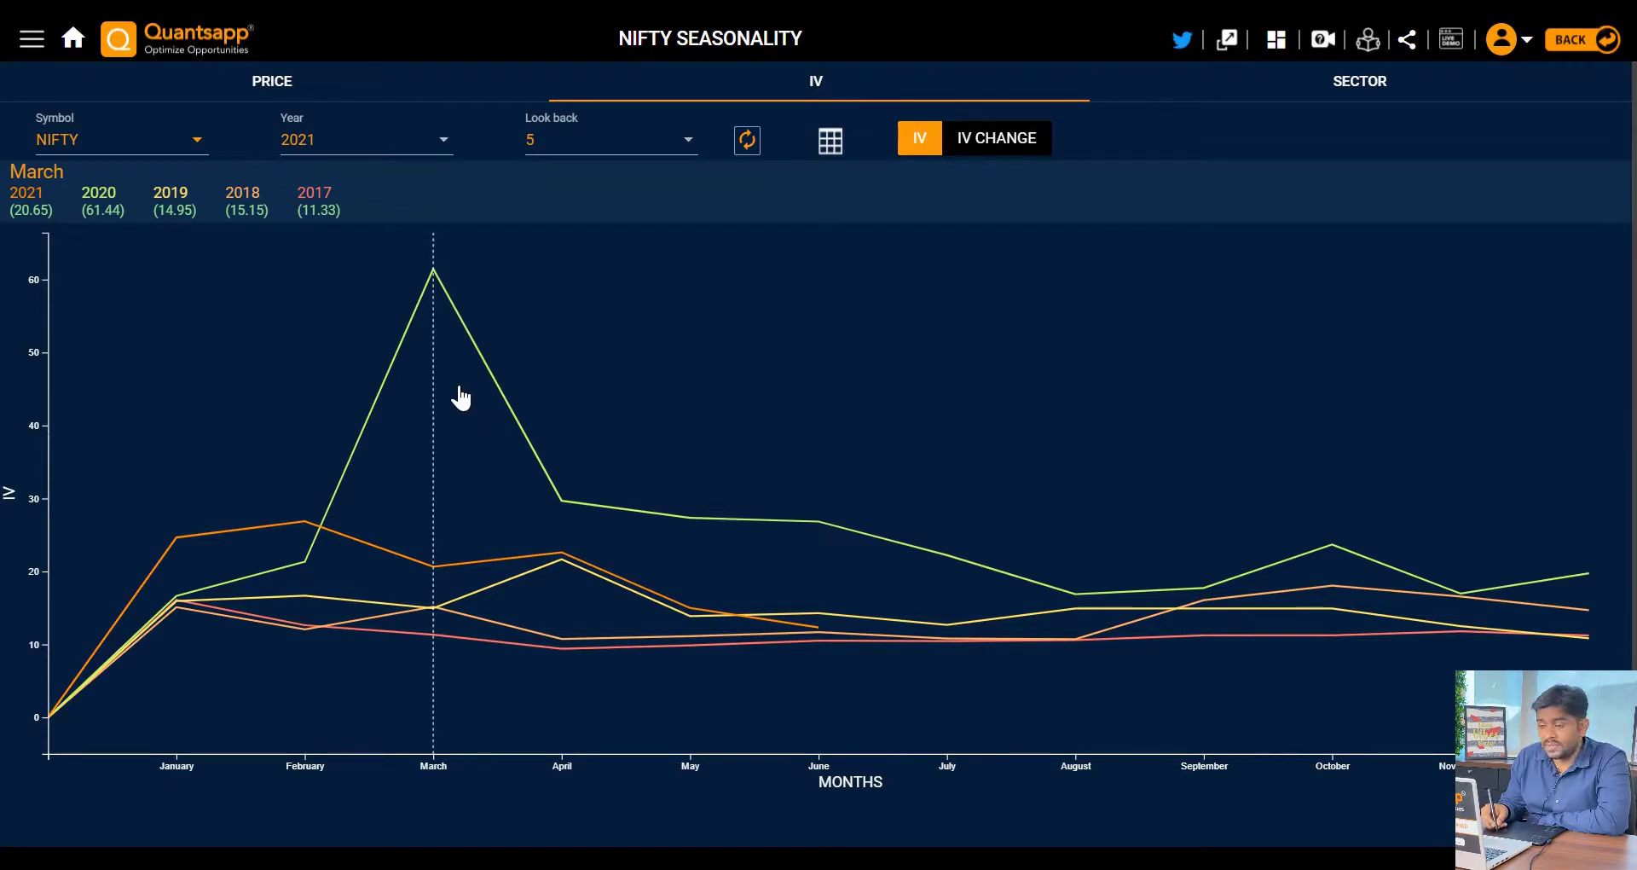
# Step: Set the IV seasonality look-back period to 7 and show the IV data as a table
pyautogui.click(611, 140)
pyautogui.scroll(-1, 460, 397)
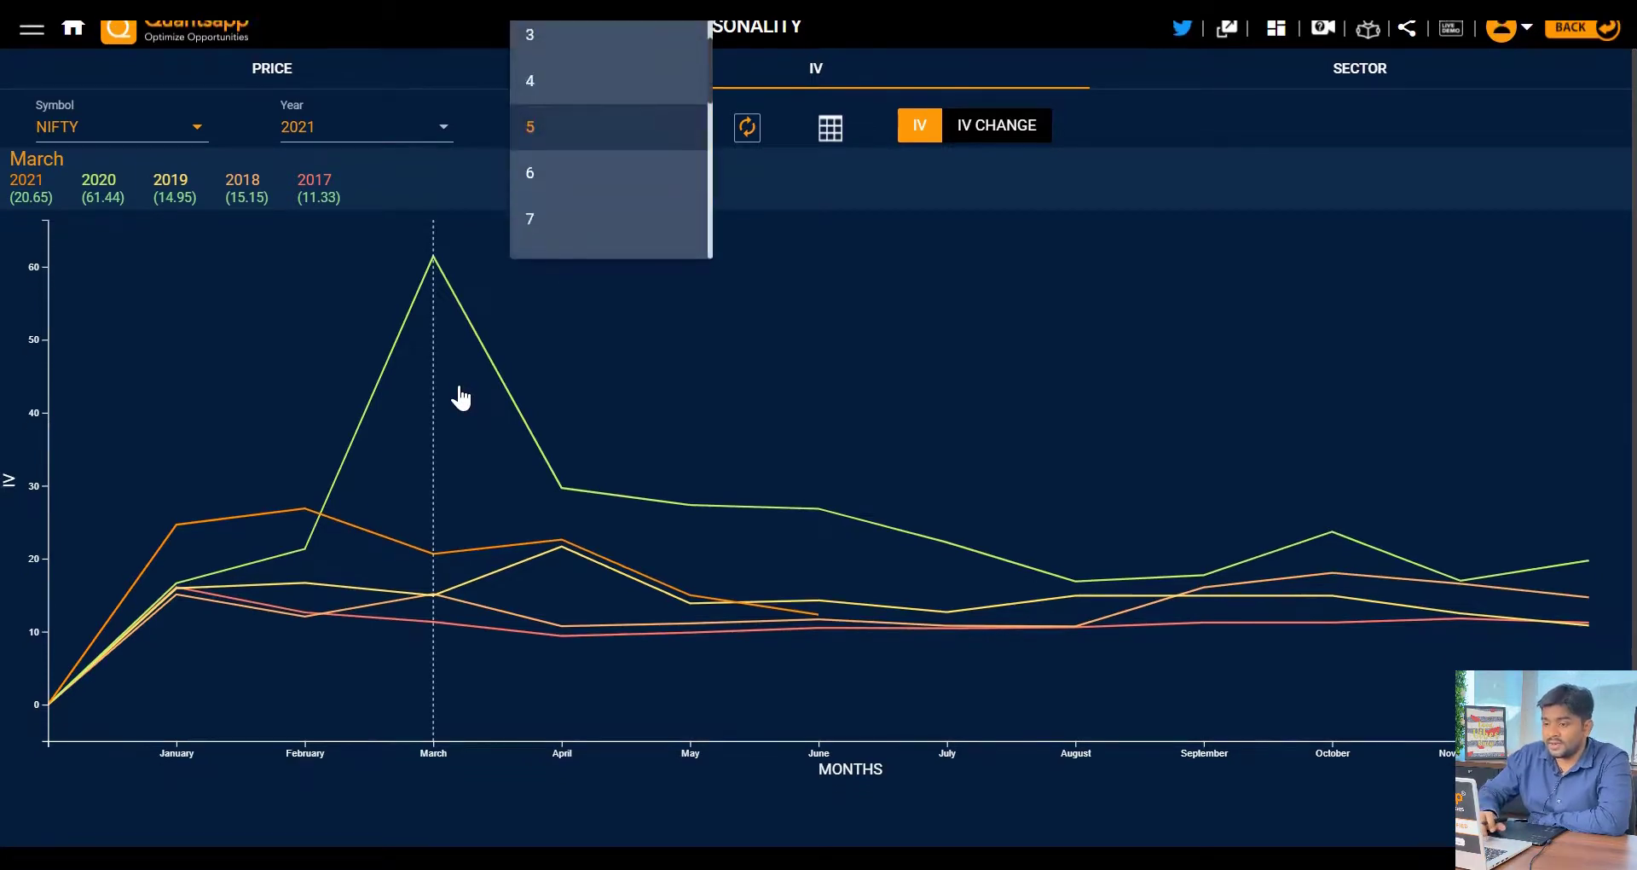
pyautogui.scroll(1, 460, 397)
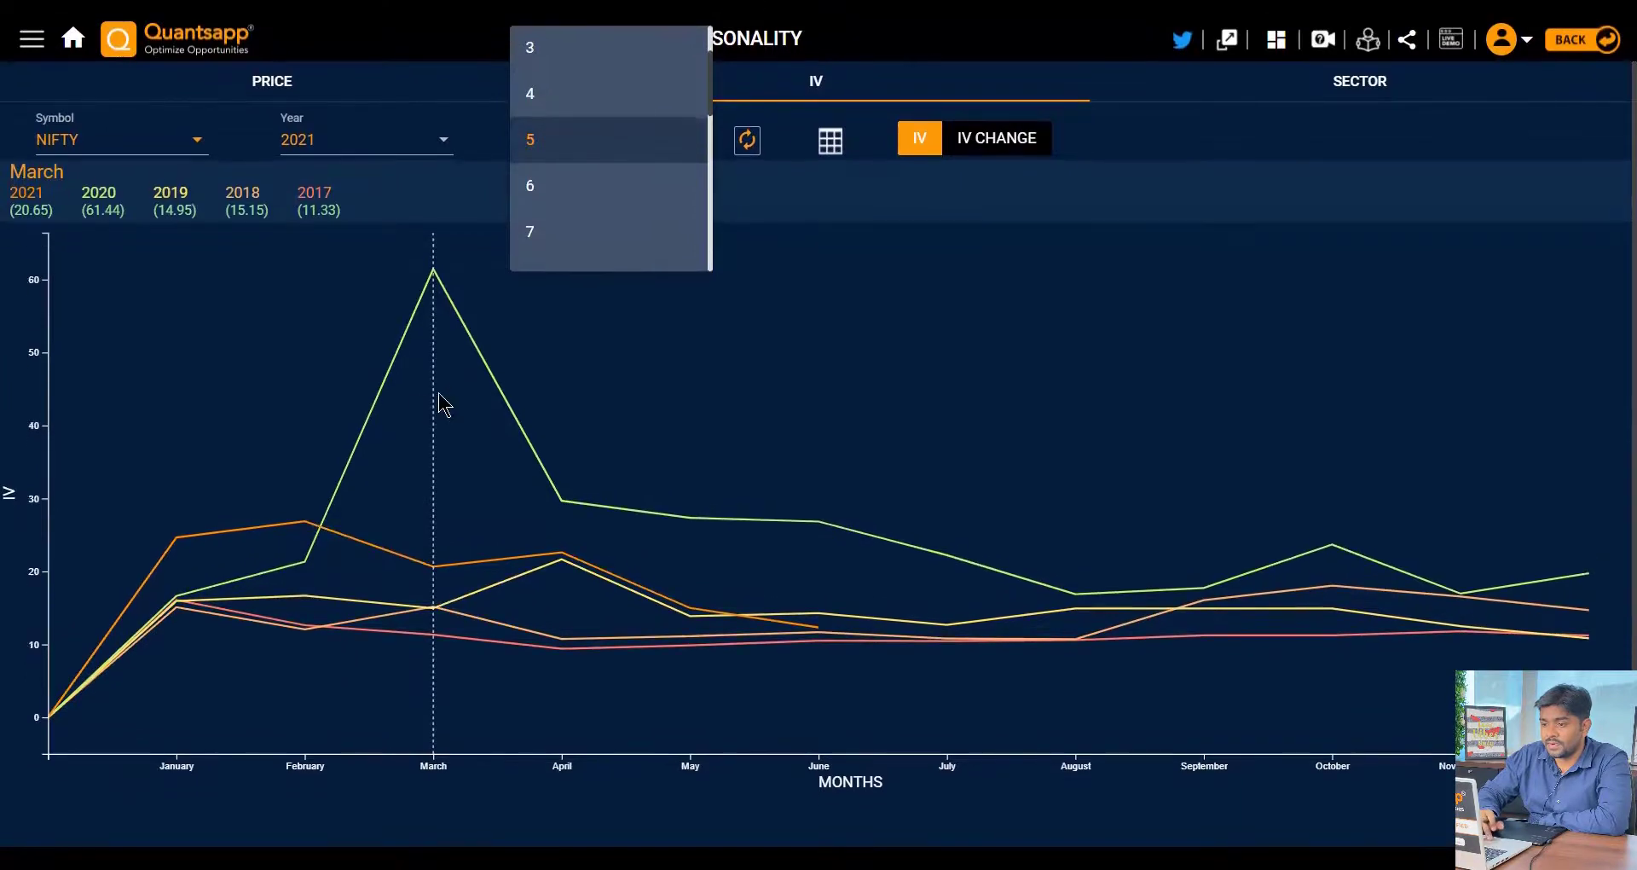
pyautogui.click(598, 242)
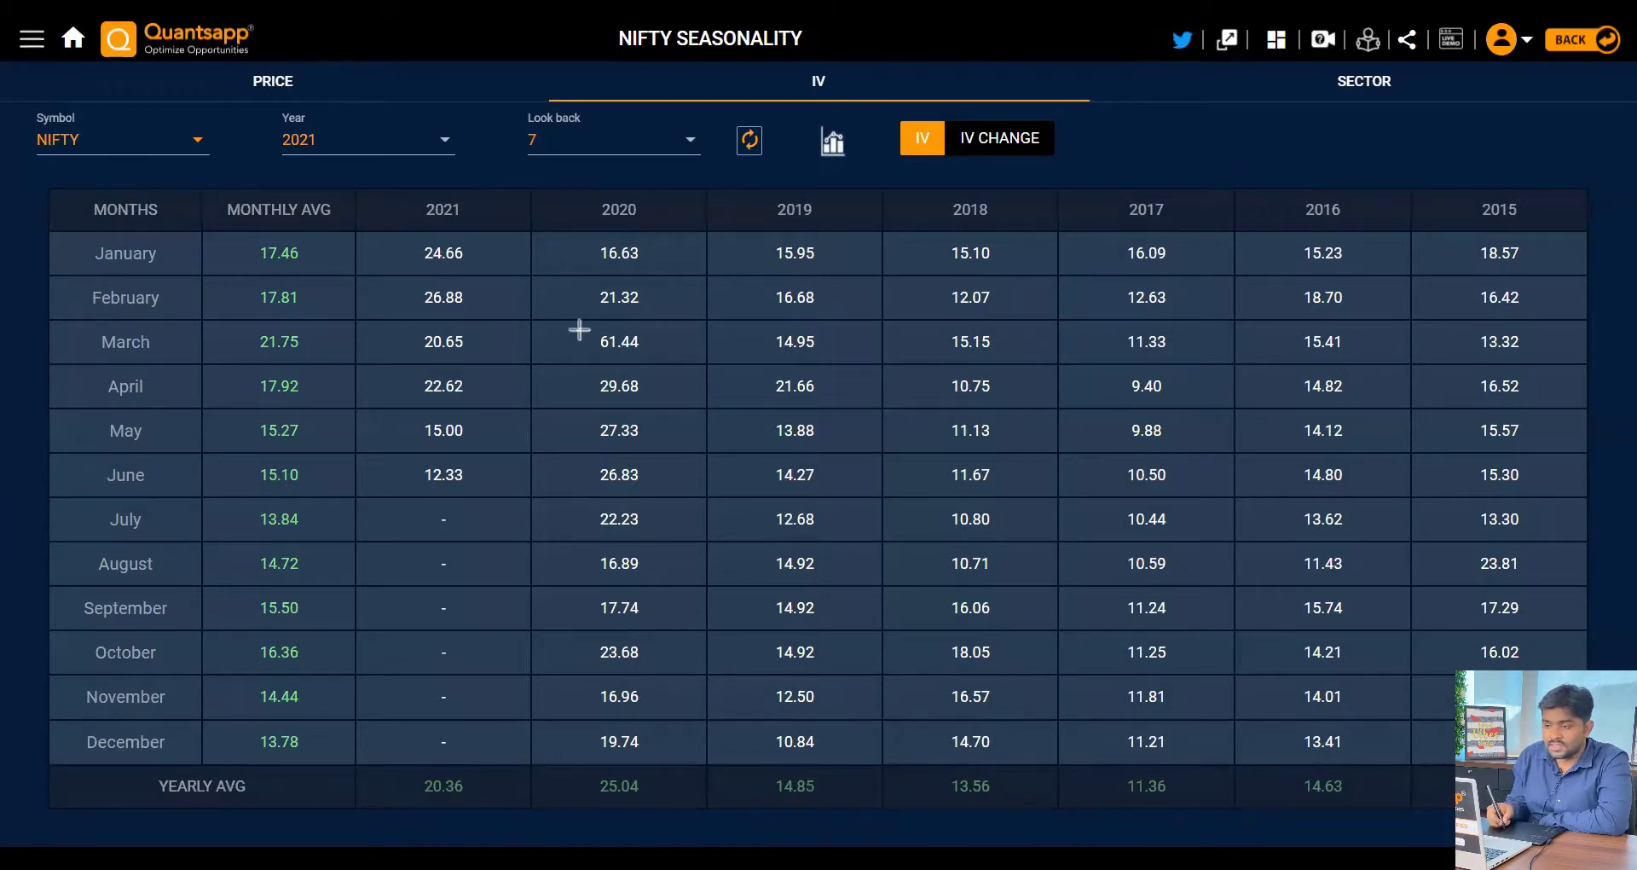
# Step: Mark the March 2020 IV with its row and column, clear the markings, and outline the 2020 yearly average
pyautogui.moveTo(578, 329); pyautogui.dragTo(583, 328)
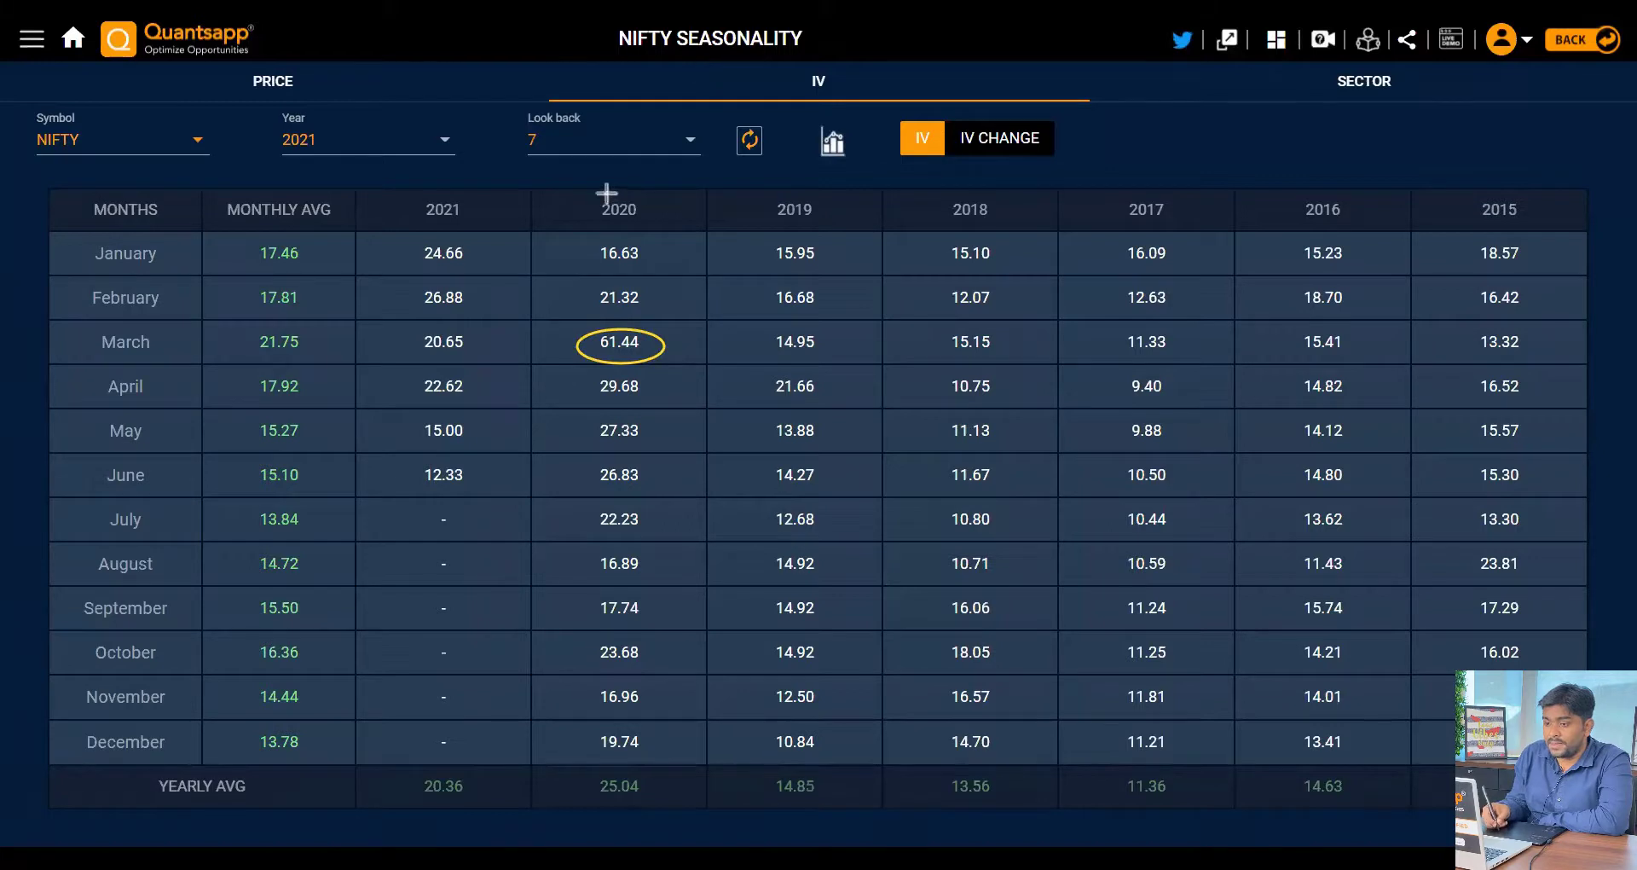
pyautogui.moveTo(540, 188)
pyautogui.mouseDown()
pyautogui.moveTo(682, 293)
pyautogui.moveTo(696, 350)
pyautogui.mouseUp()
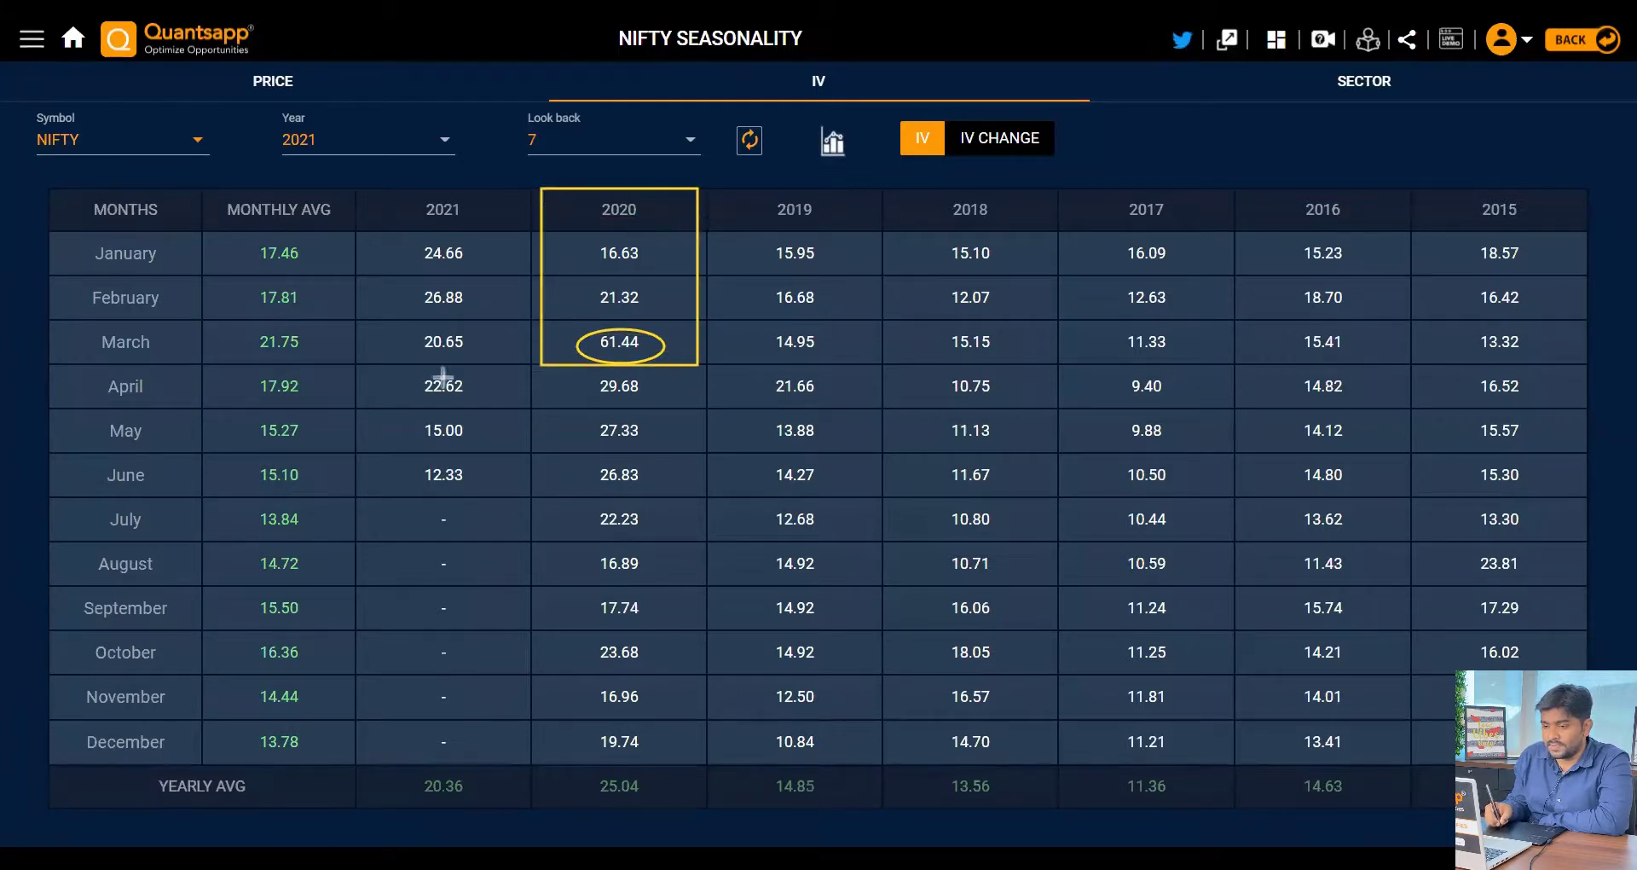
pyautogui.moveTo(50, 320); pyautogui.dragTo(704, 365)
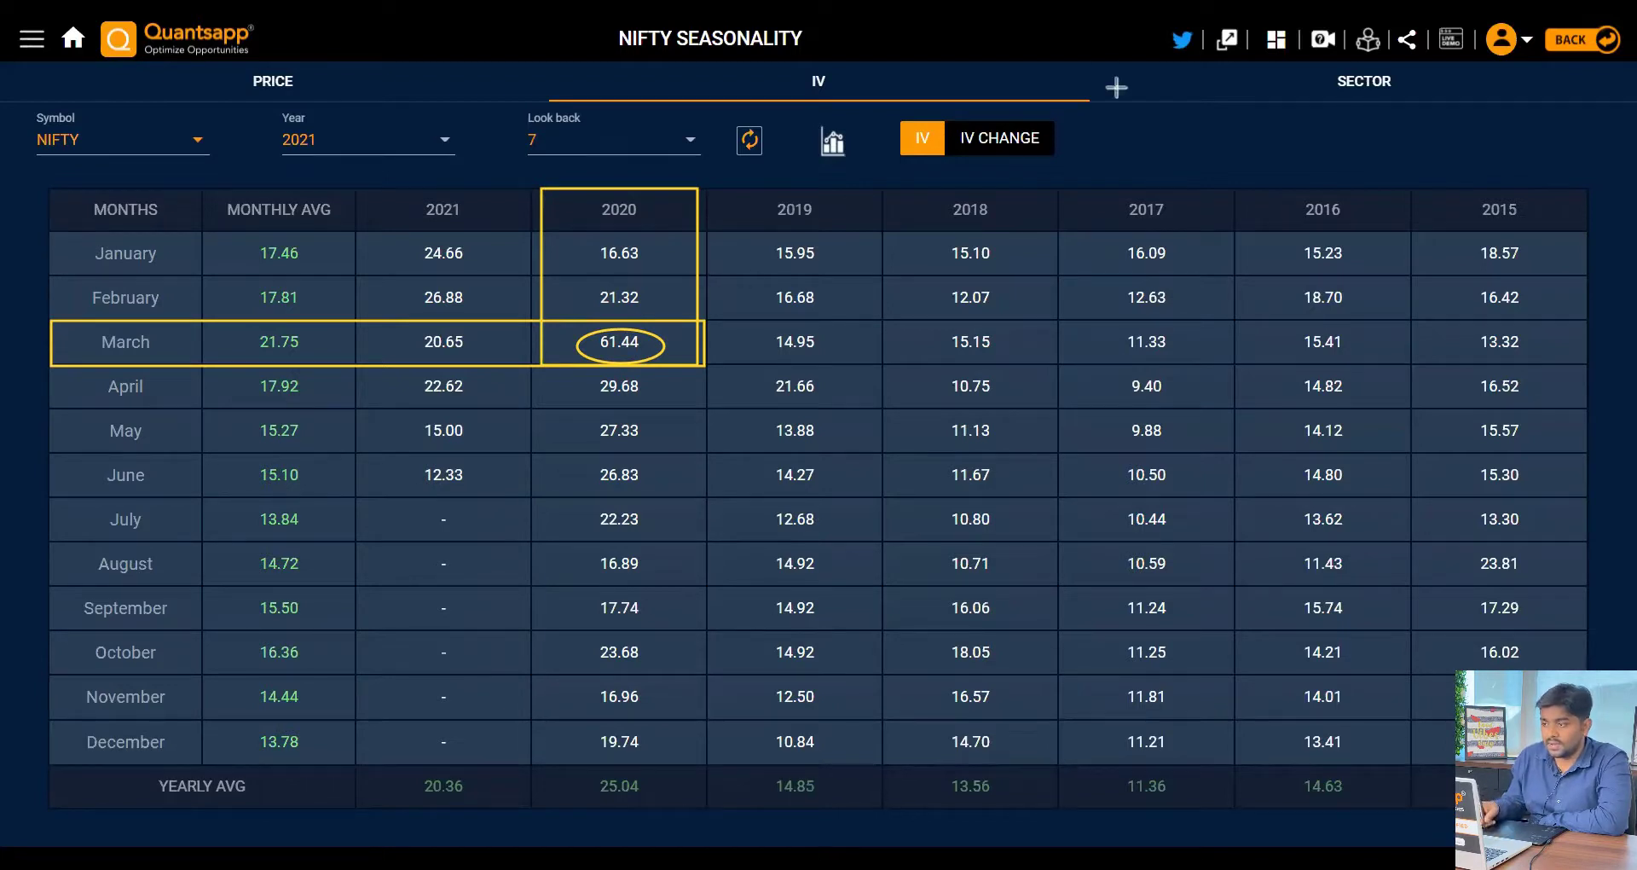
pyautogui.press('e')
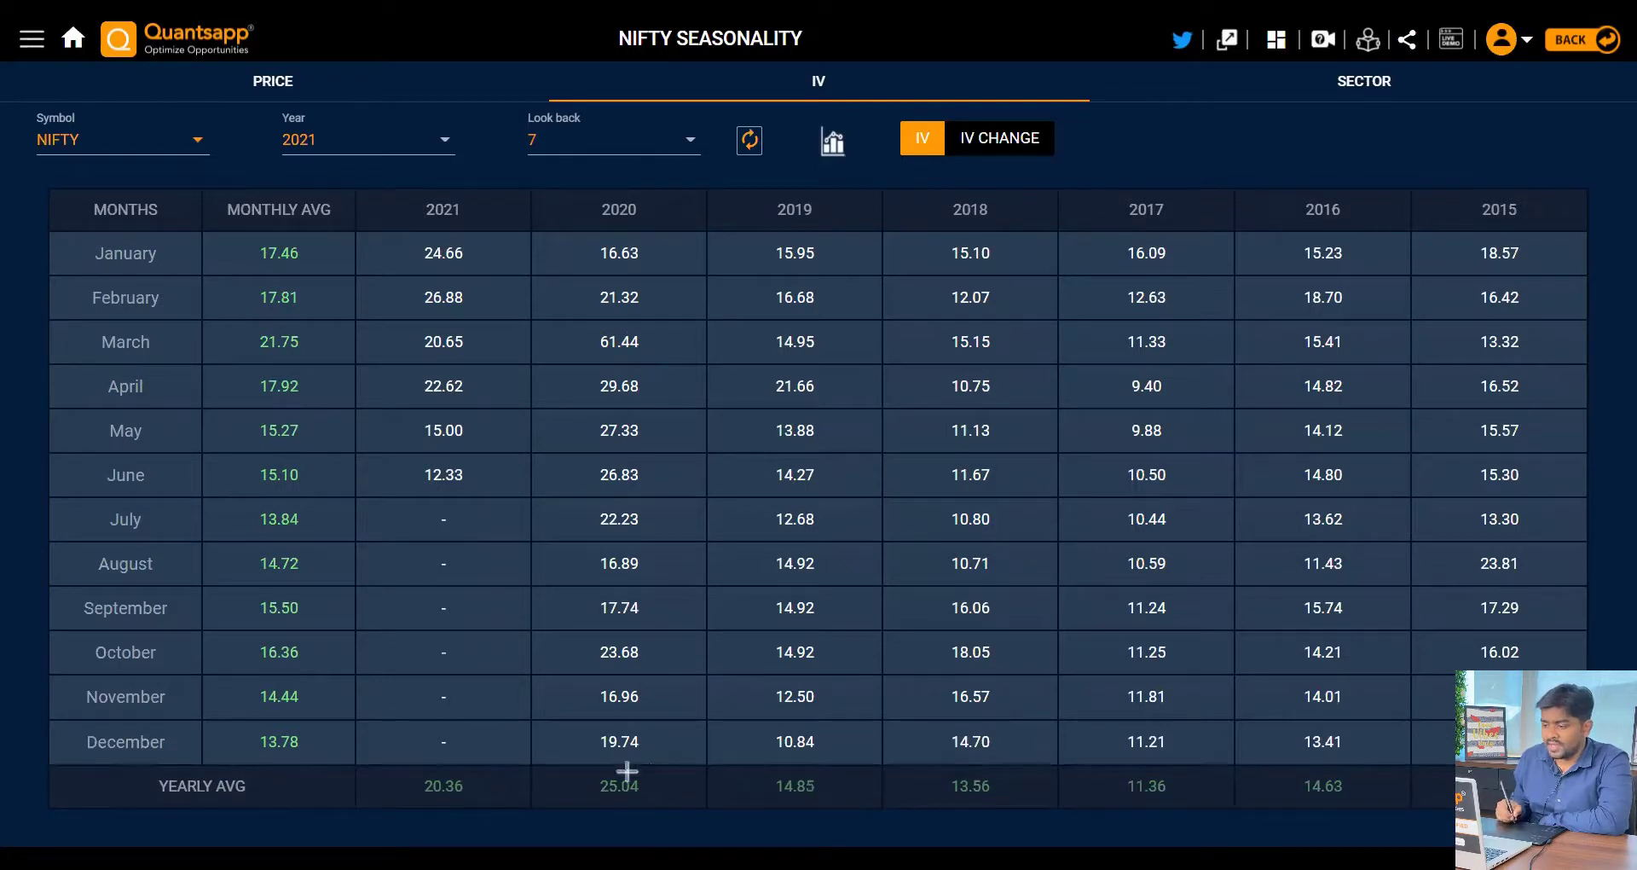
pyautogui.moveTo(569, 766); pyautogui.dragTo(672, 806)
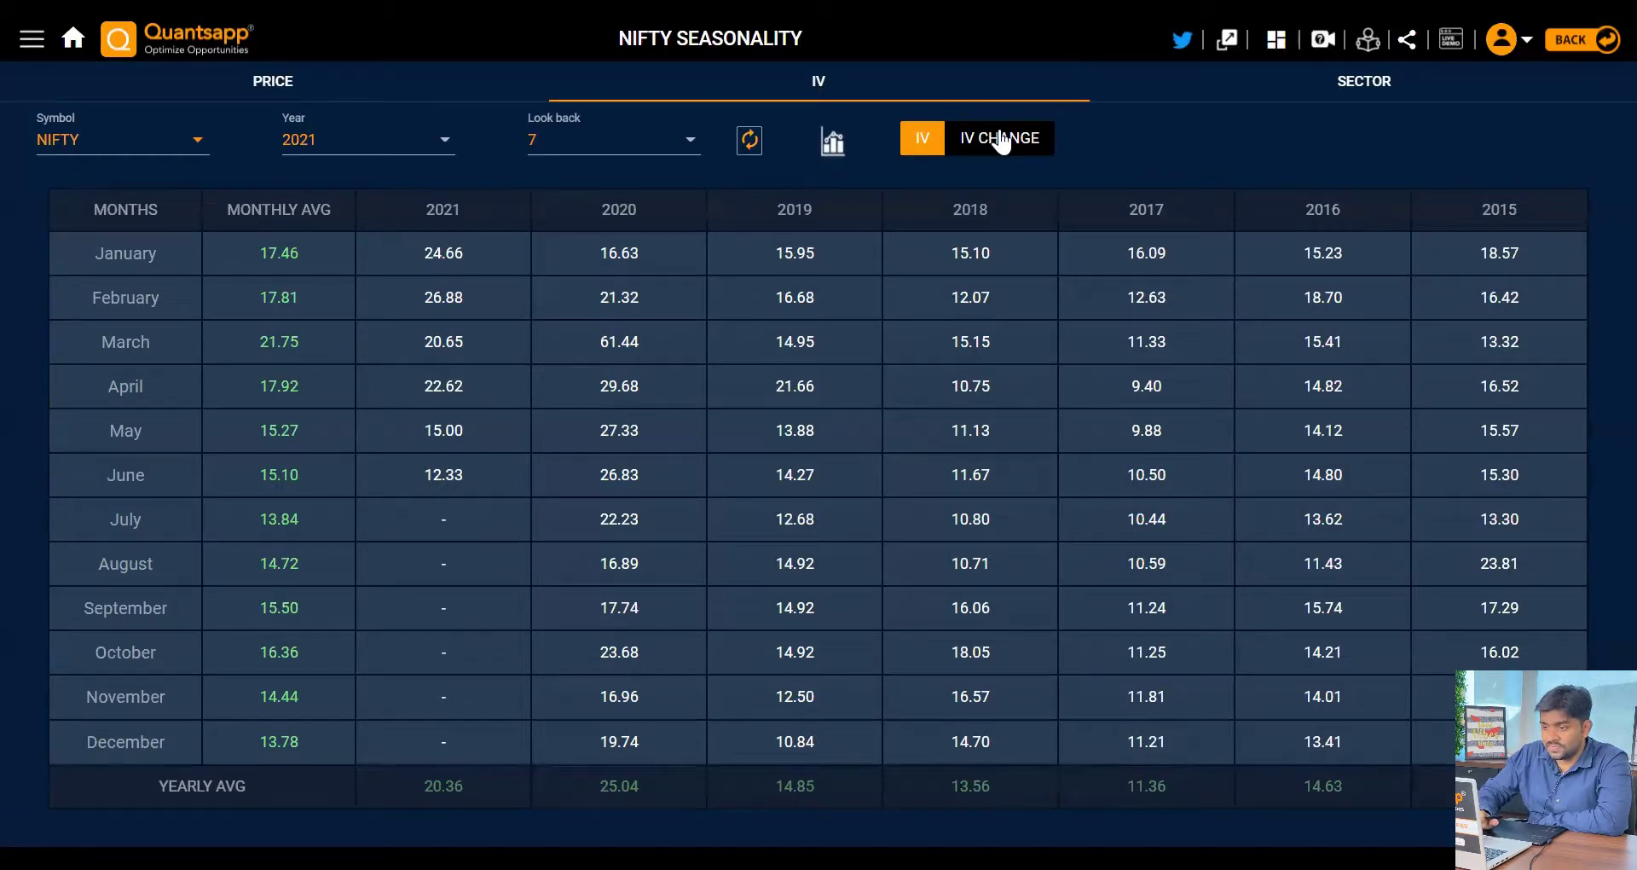
# Step: Switch the NIFTY IV data to IV Change and display it as a chart
pyautogui.click(1002, 143)
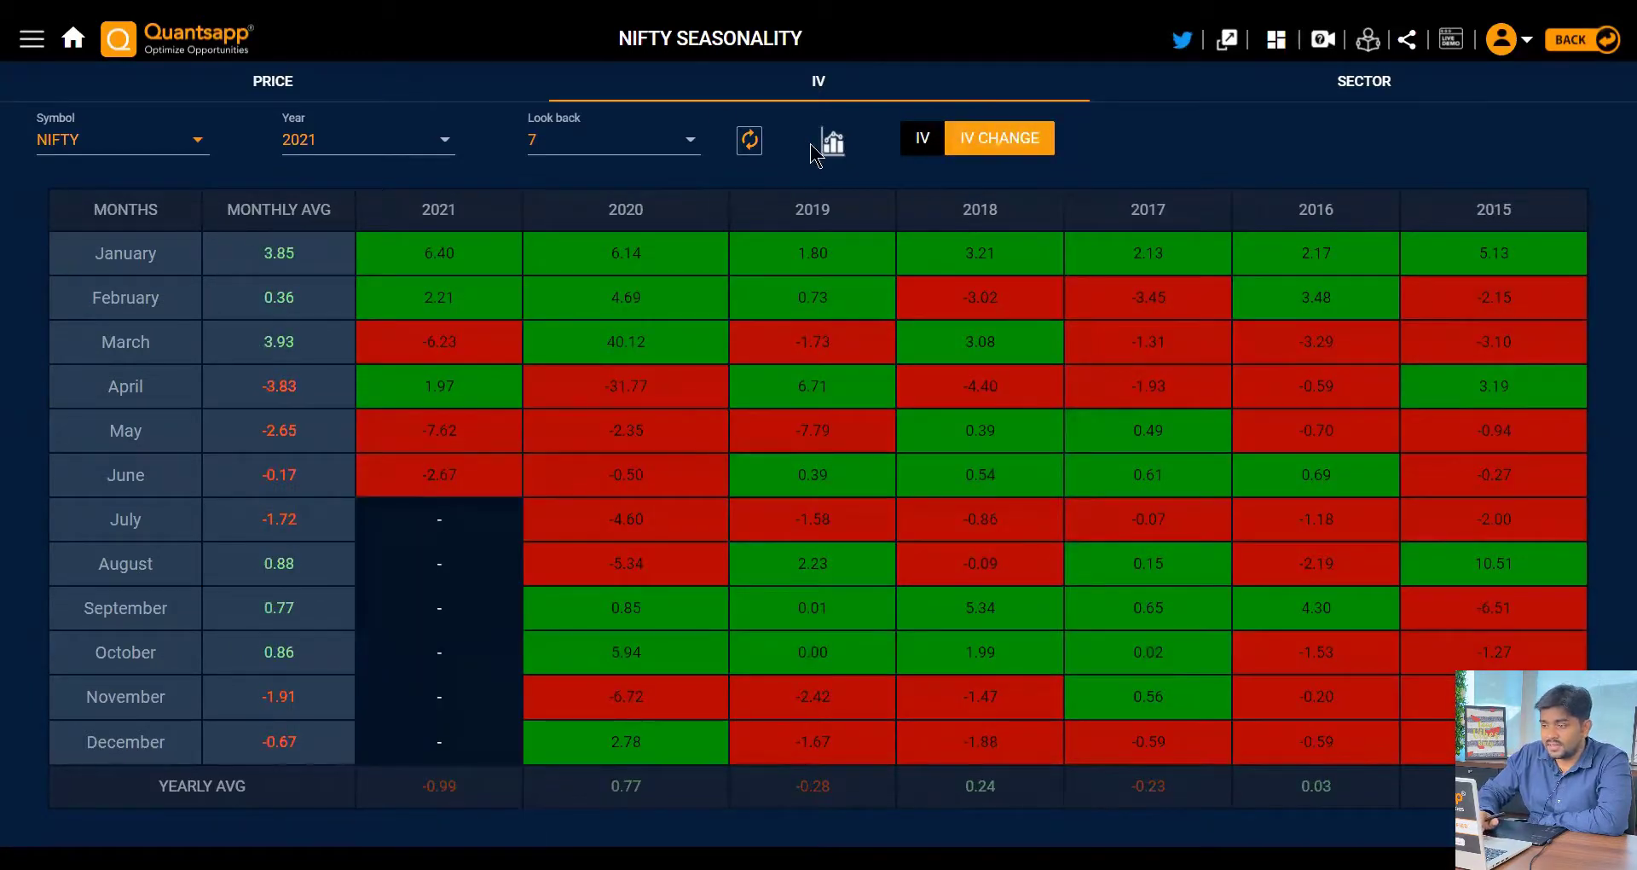
pyautogui.click(833, 142)
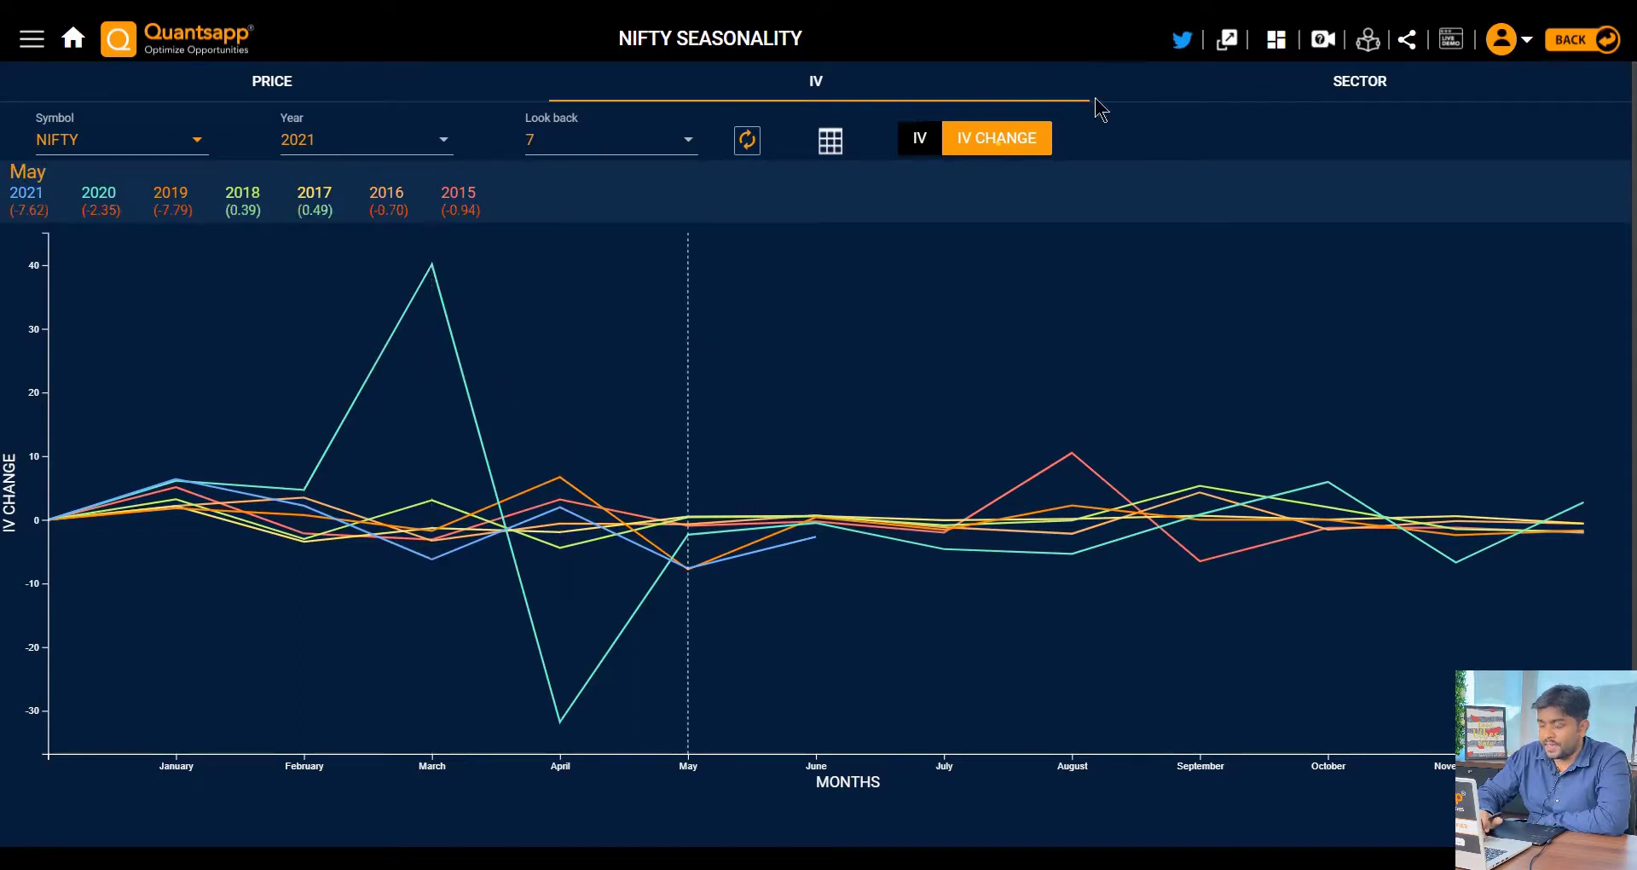
# Step: Open the sector seasonality chart and set the Pharma look-back period to 20
pyautogui.click(1346, 85)
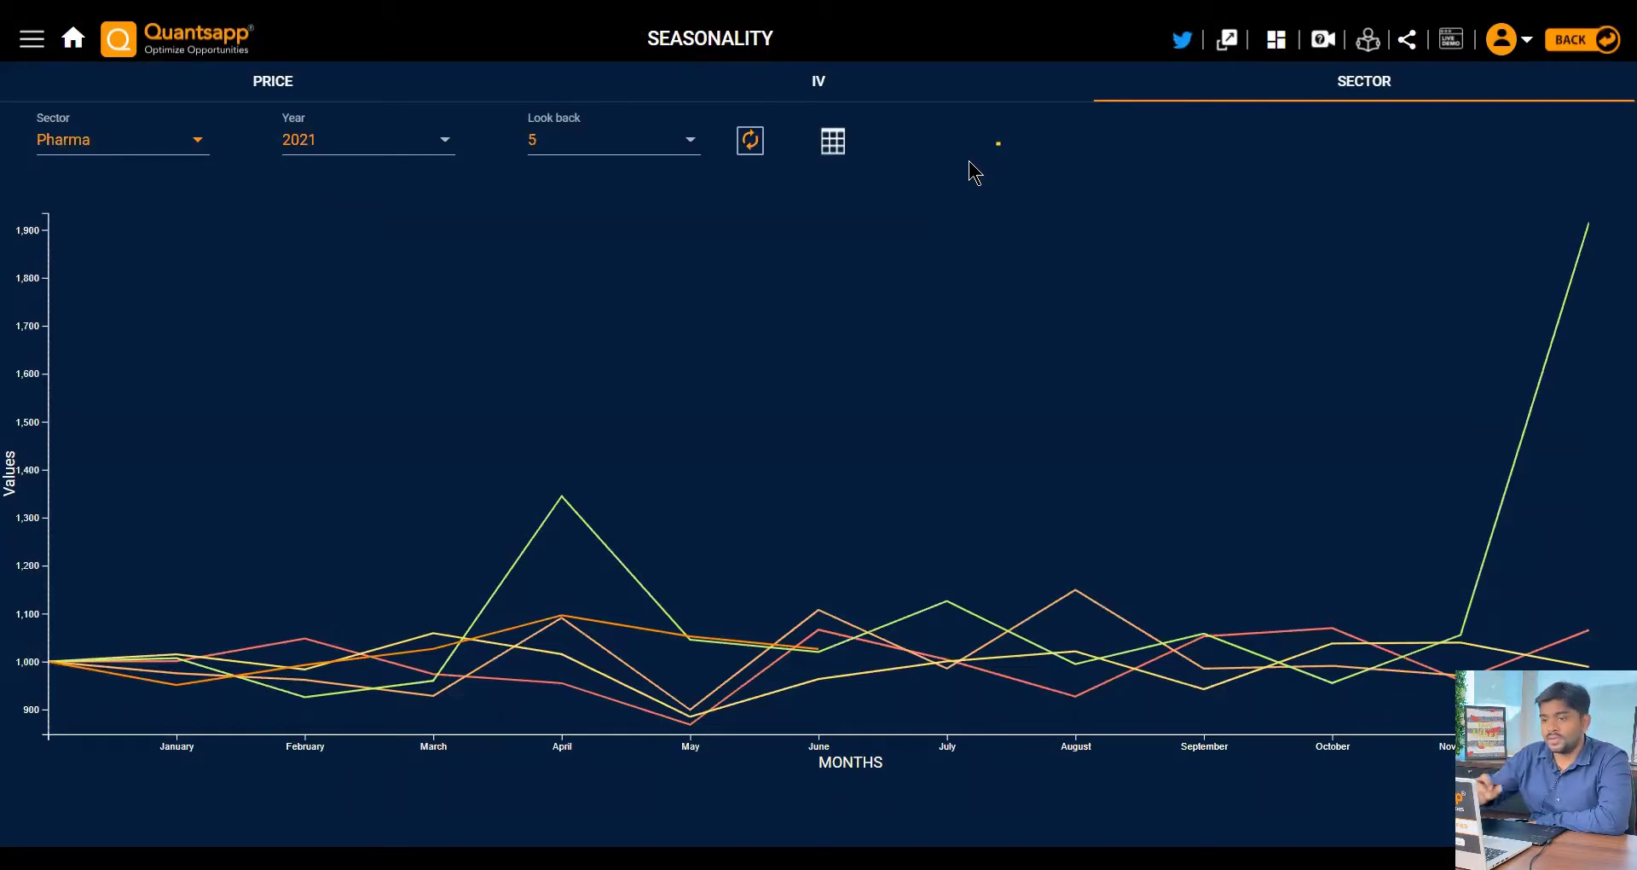
pyautogui.click(649, 146)
pyautogui.scroll(-7, 652, 248)
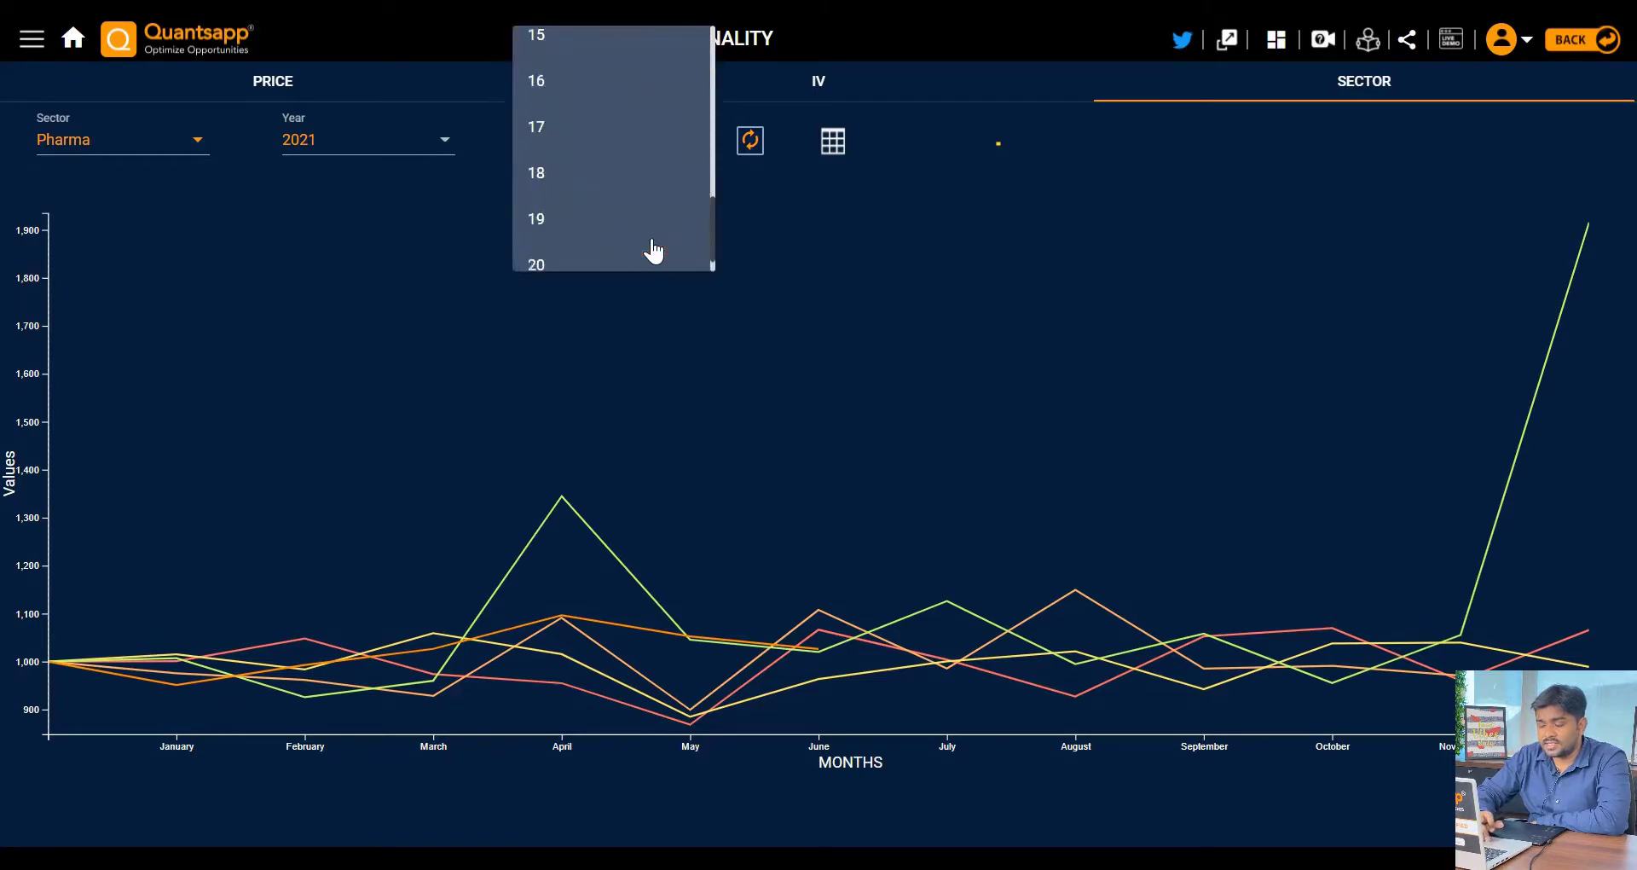
pyautogui.click(601, 255)
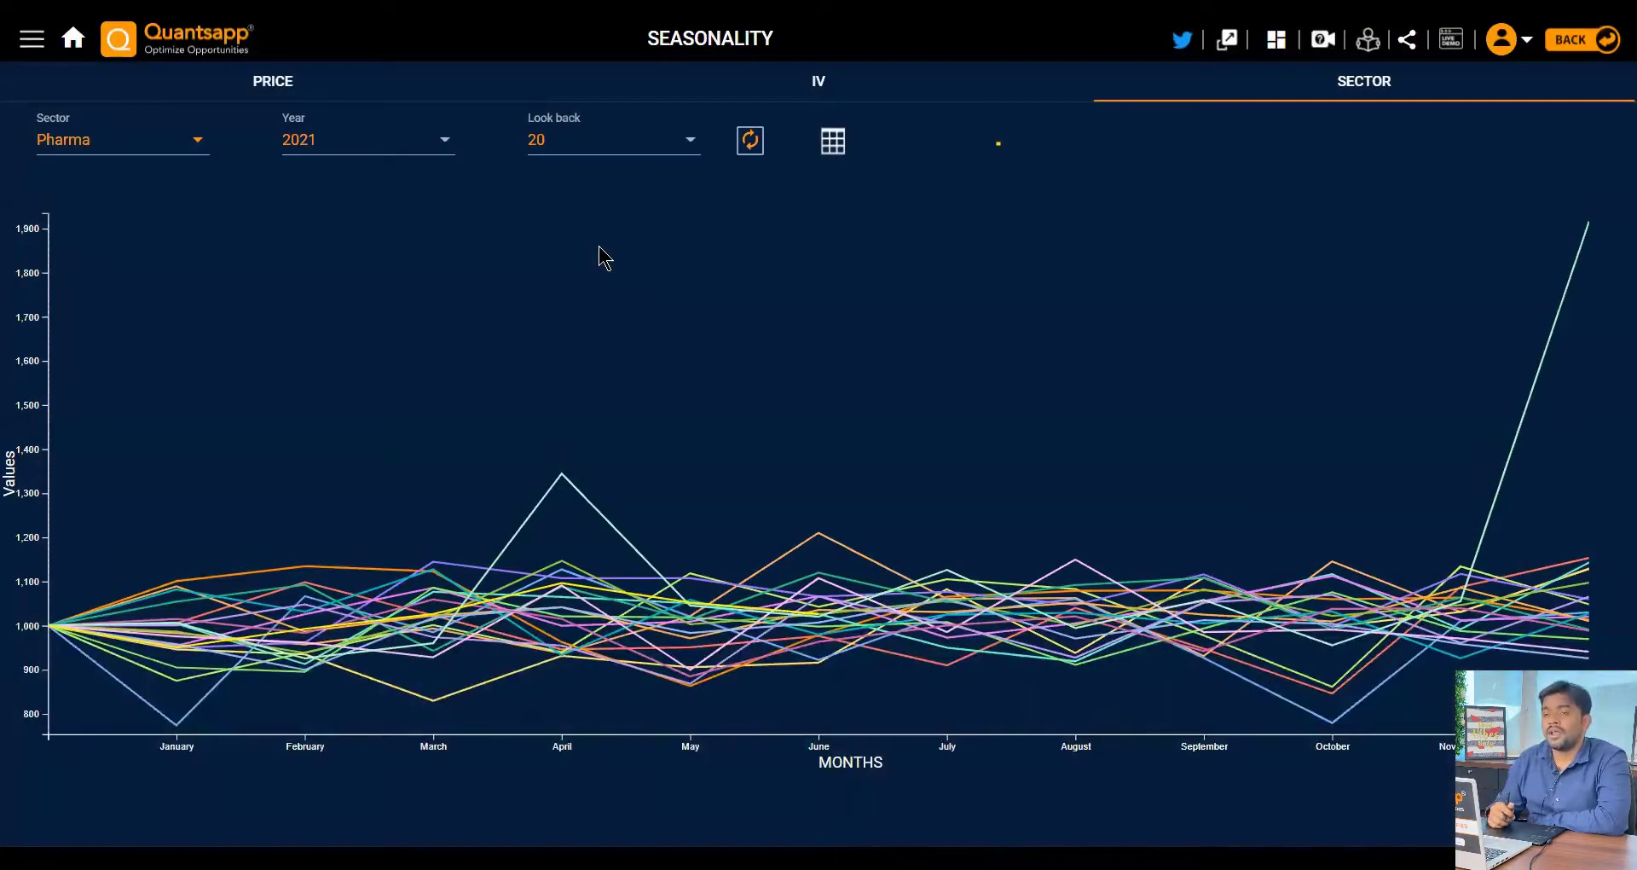
# Step: Look through the available sectors for the seasonality chart and keep Pharma as the selected sector
pyautogui.click(194, 137)
pyautogui.scroll(-5, 169, 255)
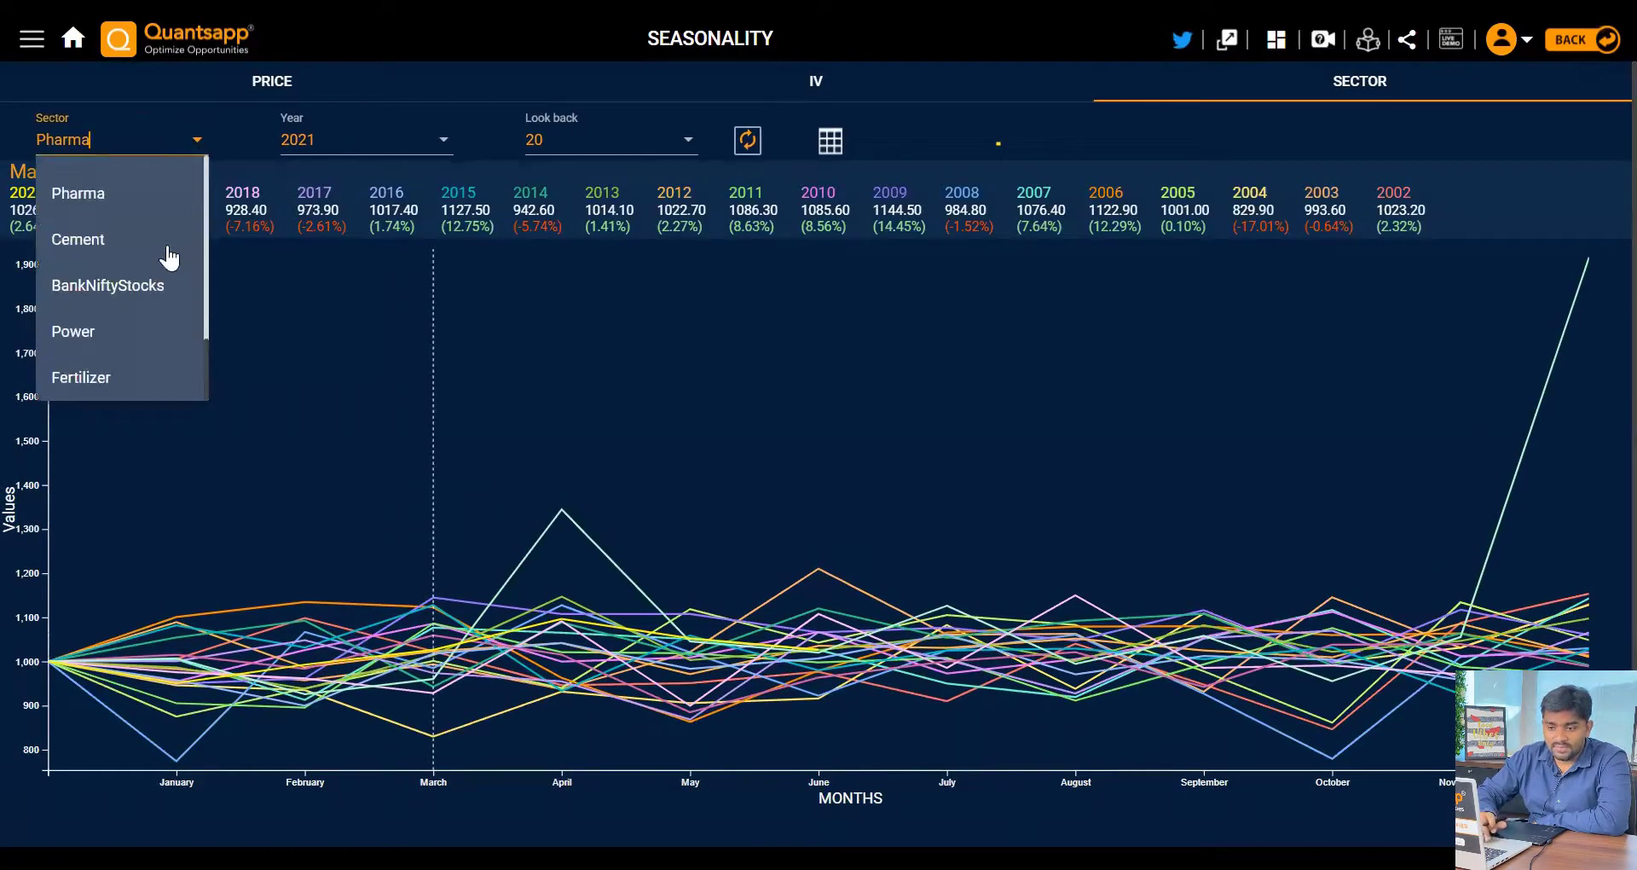
pyautogui.scroll(1, 169, 256)
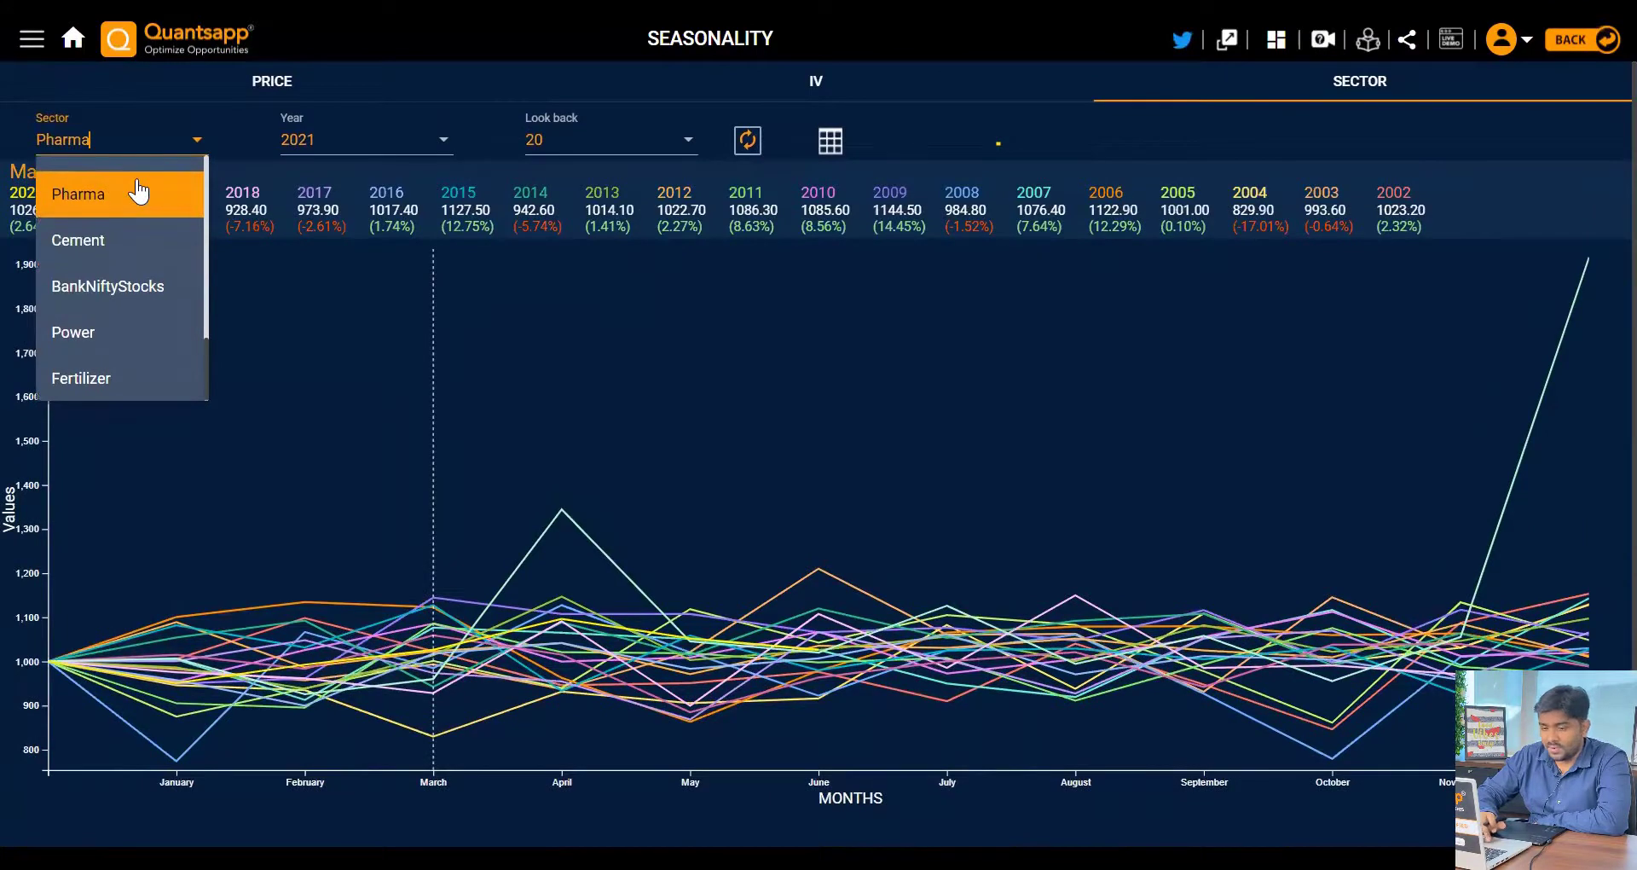
pyautogui.scroll(-5, 138, 191)
pyautogui.scroll(3, 138, 191)
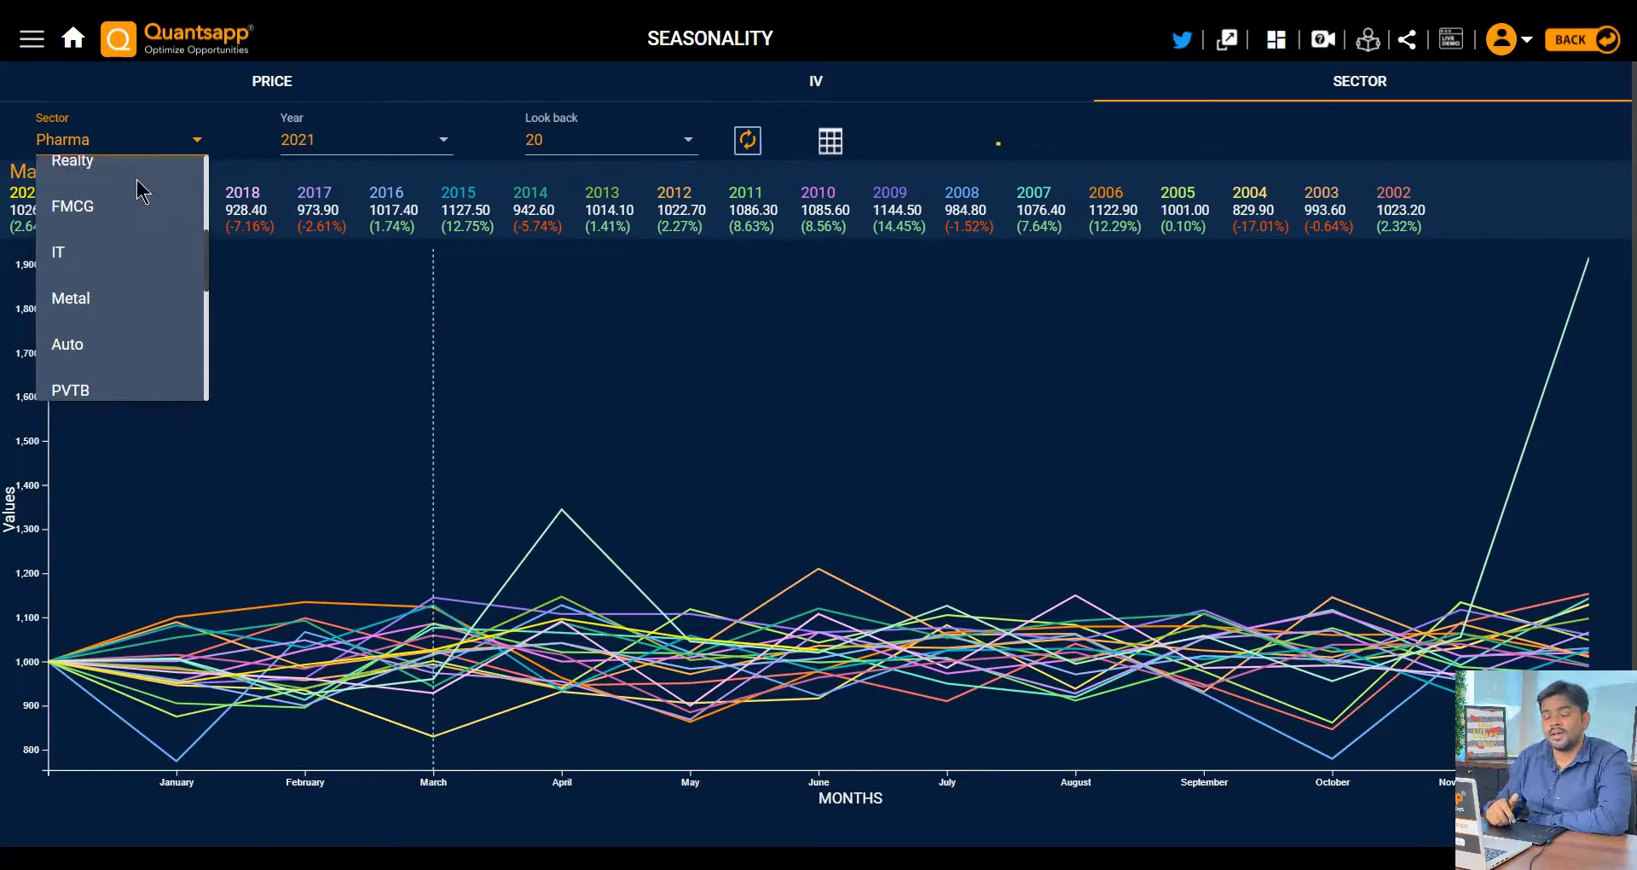
pyautogui.press('Down')
pyautogui.press('Down')
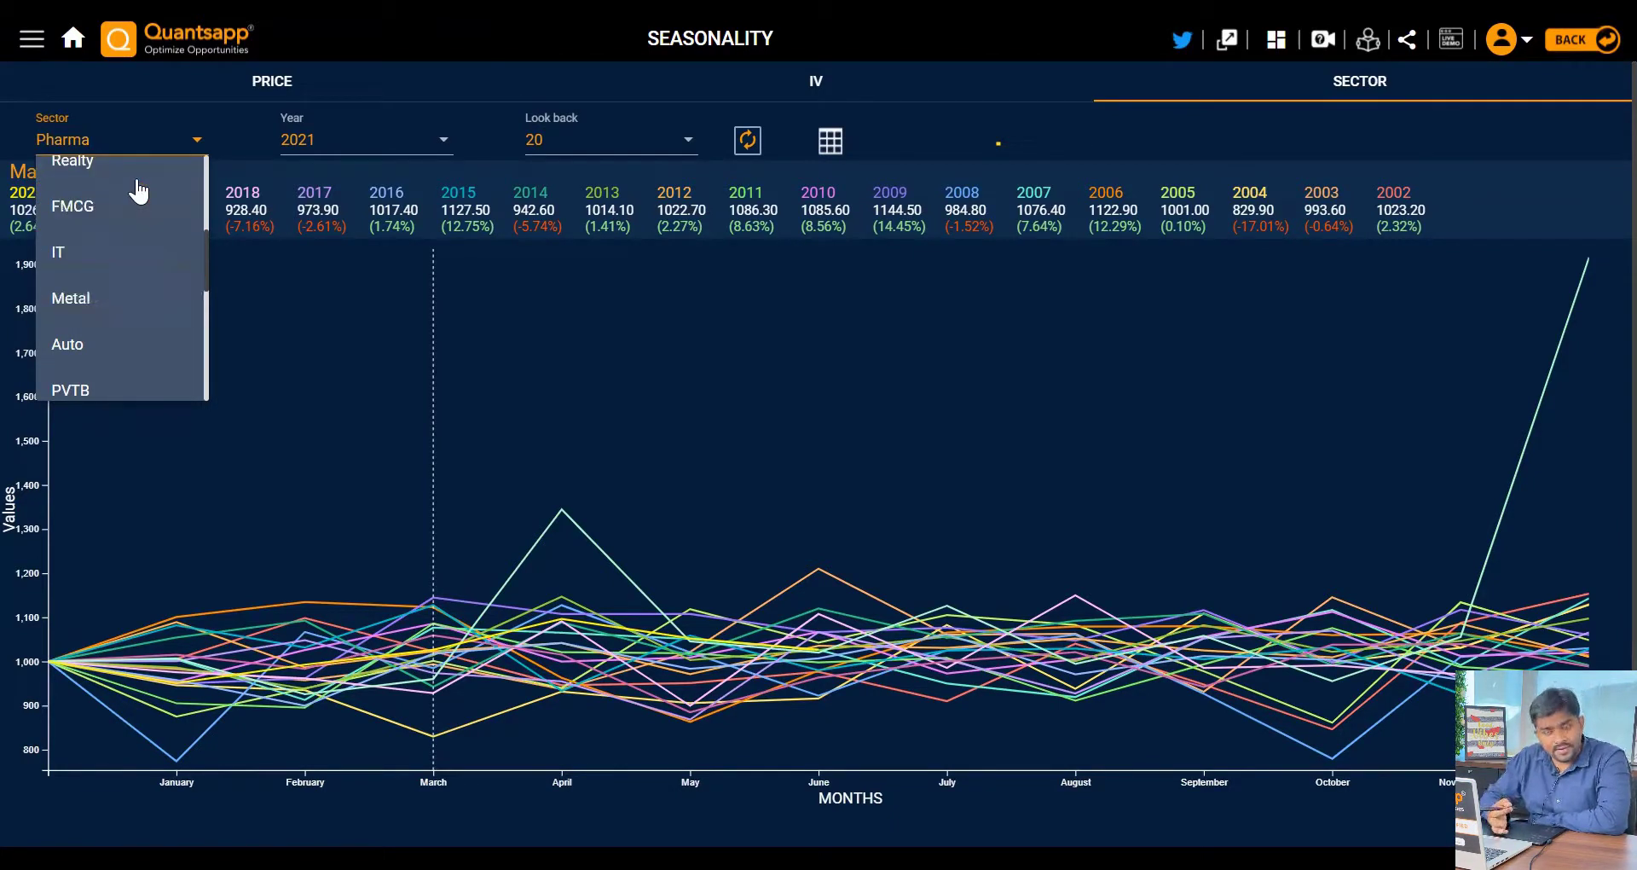
pyautogui.scroll(5, 139, 191)
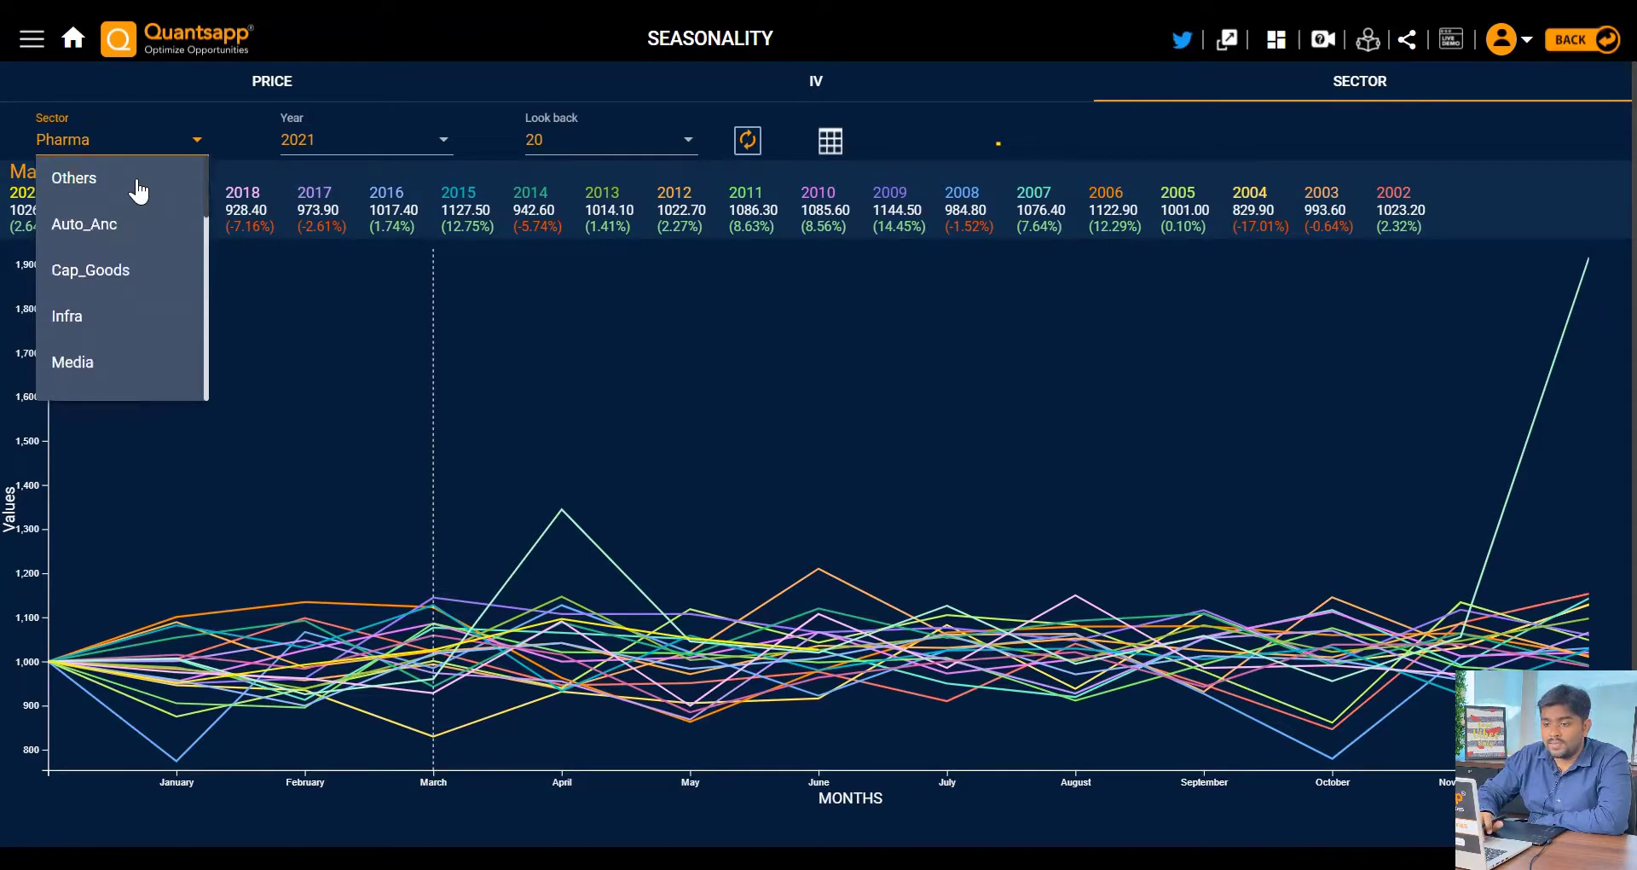
pyautogui.scroll(-5, 138, 191)
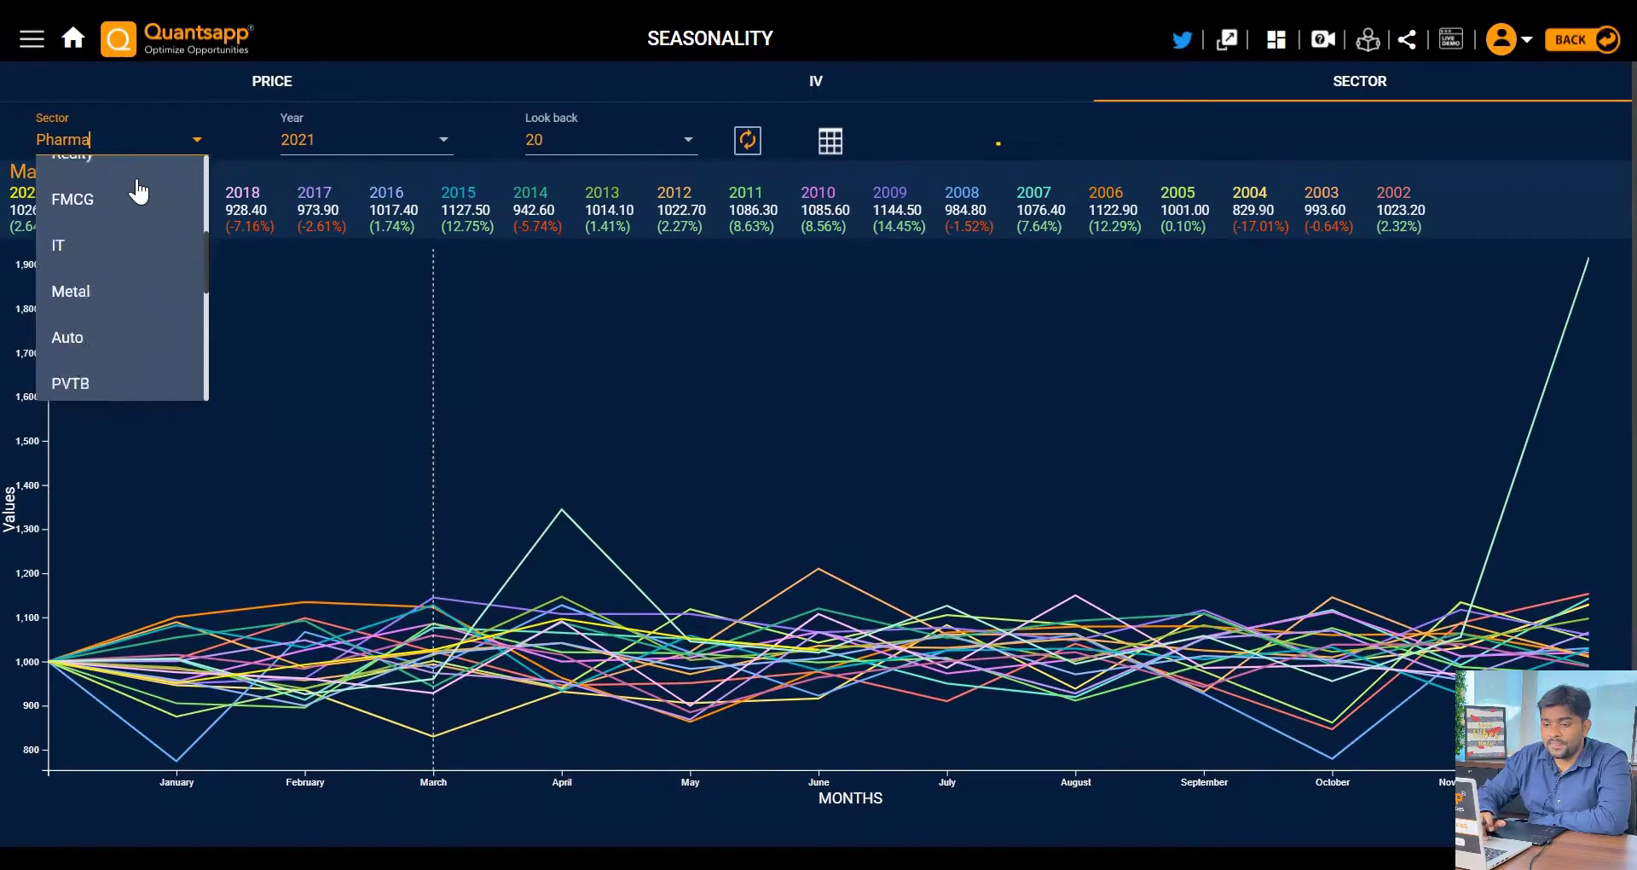
pyautogui.scroll(-4, 136, 191)
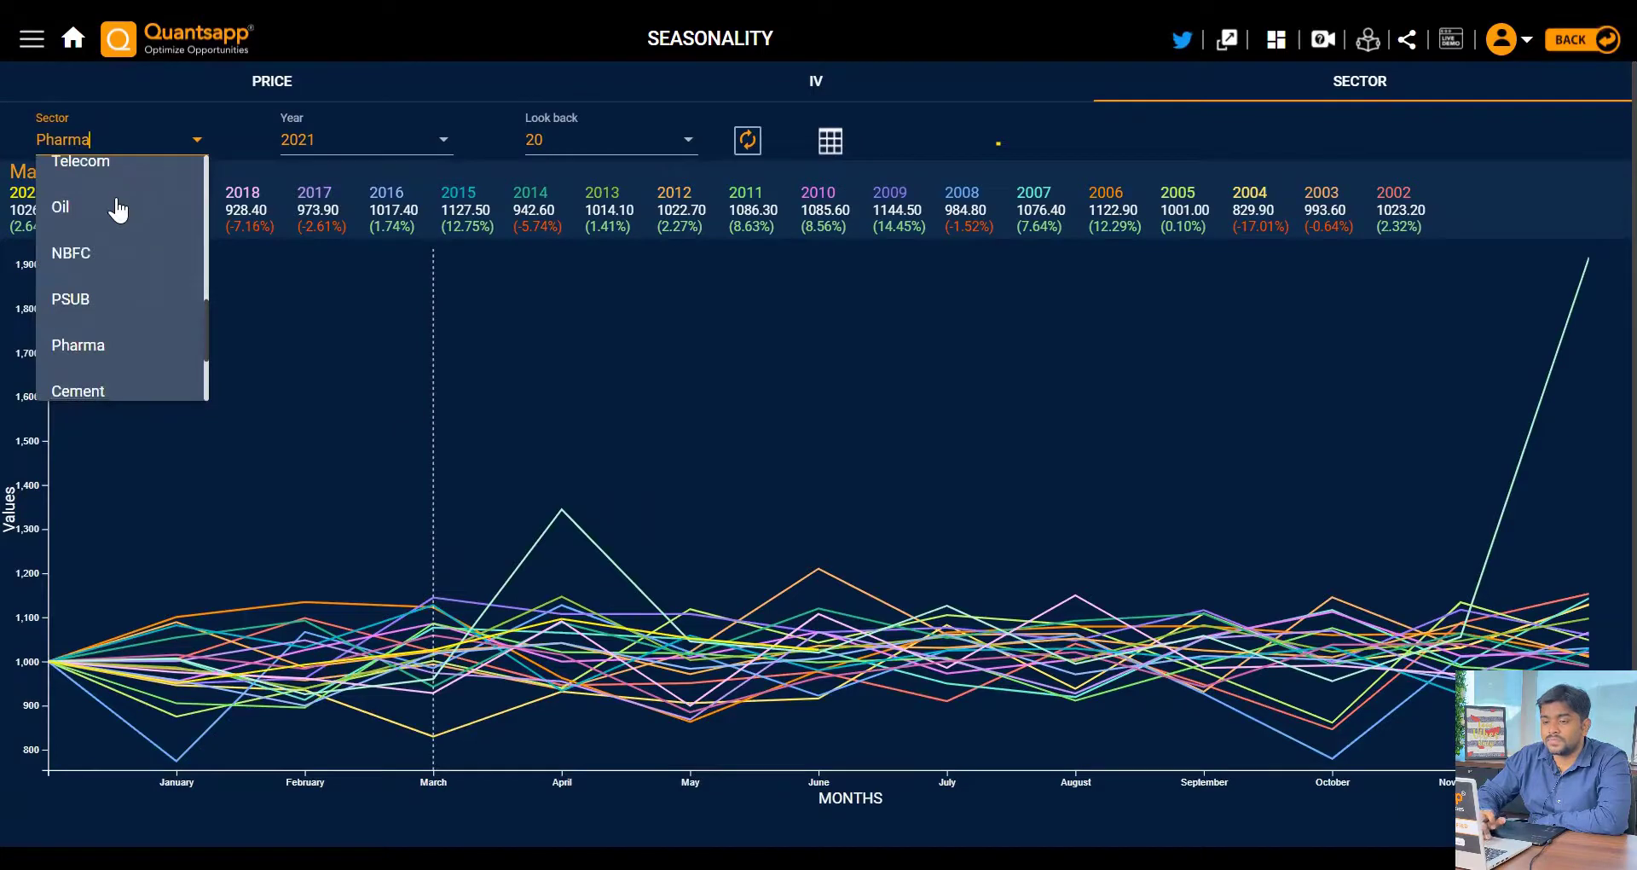
pyautogui.click(115, 345)
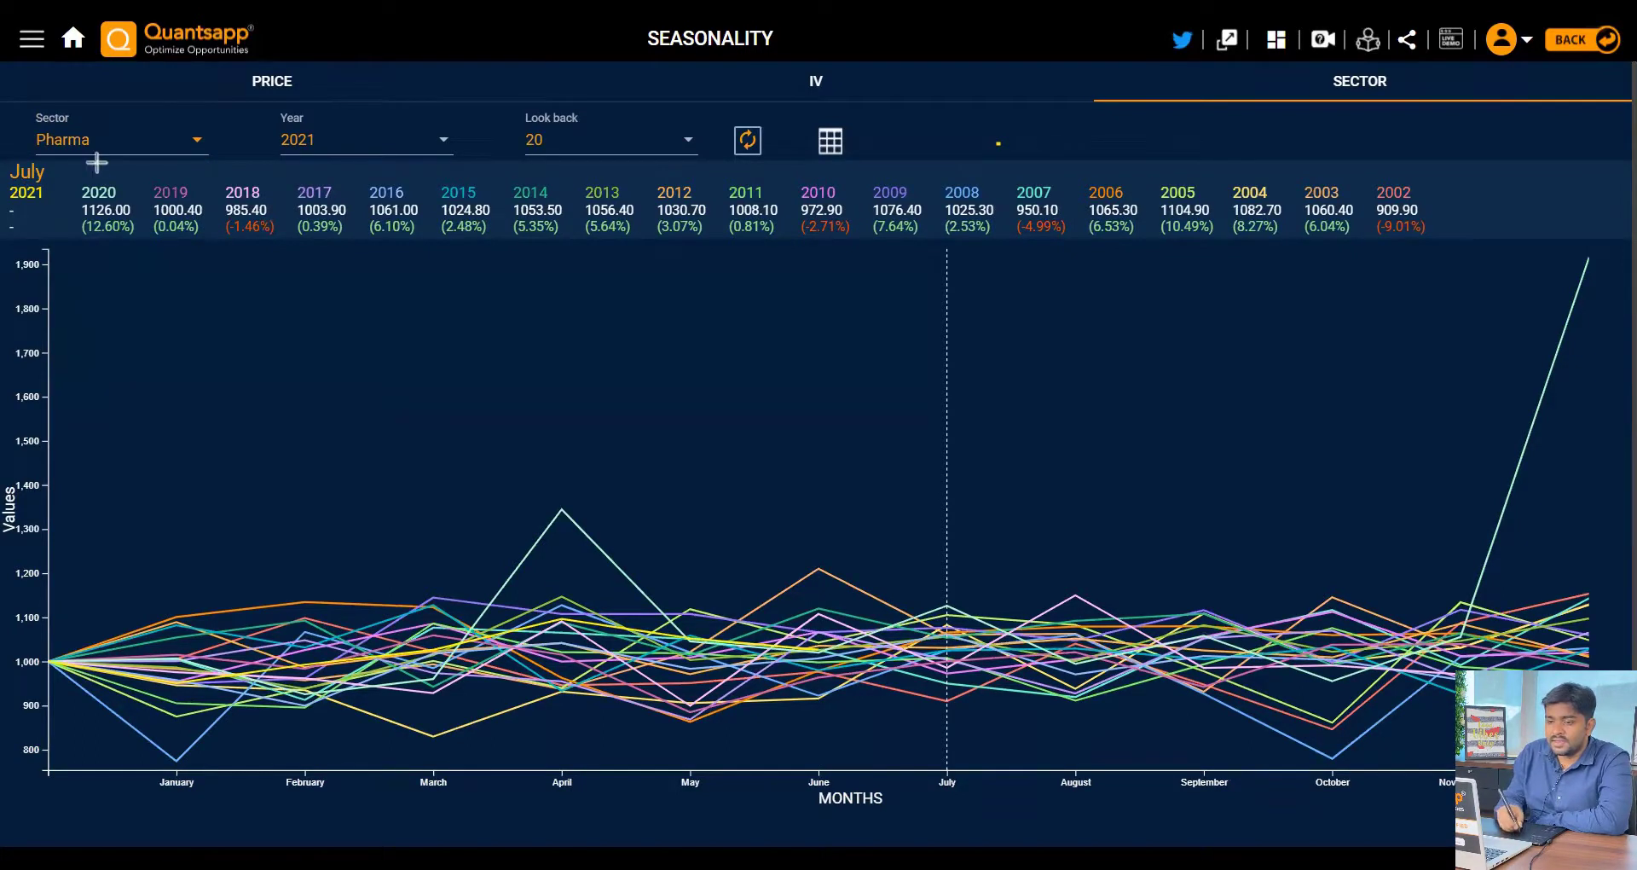
# Step: Outline the July values for all years shown above the Pharma sector chart
pyautogui.moveTo(19, 155)
pyautogui.mouseDown()
pyautogui.moveTo(1060, 236)
pyautogui.moveTo(1448, 239)
pyautogui.mouseUp()
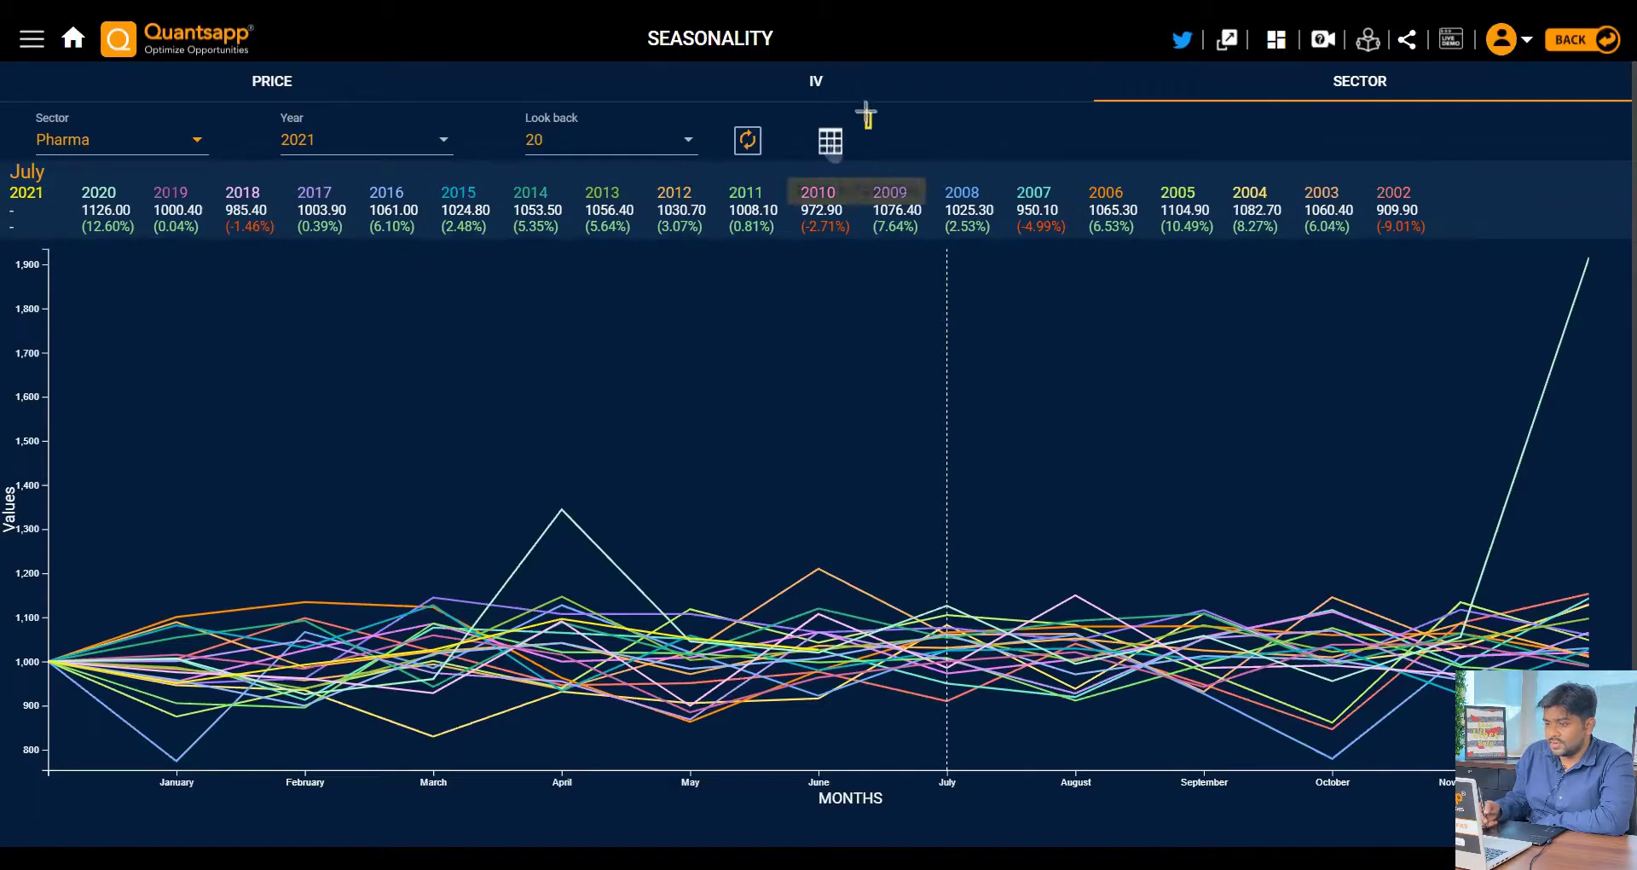
# Step: Show the Pharma seasonality data as a table and outline its Monthly Avg column and Yearly Return row
pyautogui.click(830, 141)
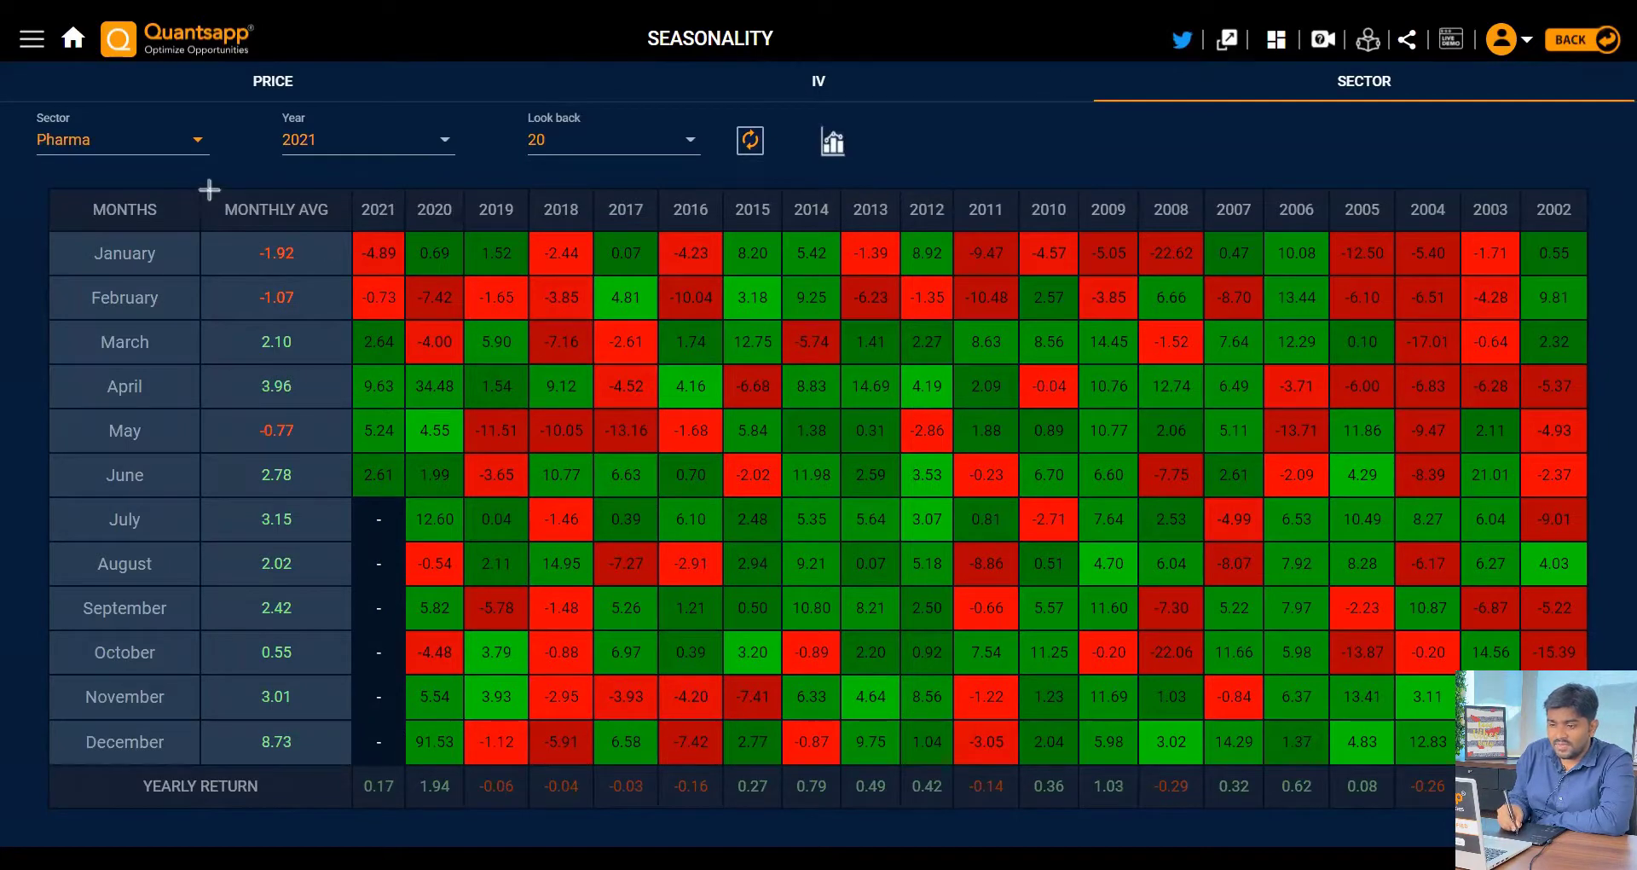
pyautogui.moveTo(209, 189); pyautogui.dragTo(345, 763)
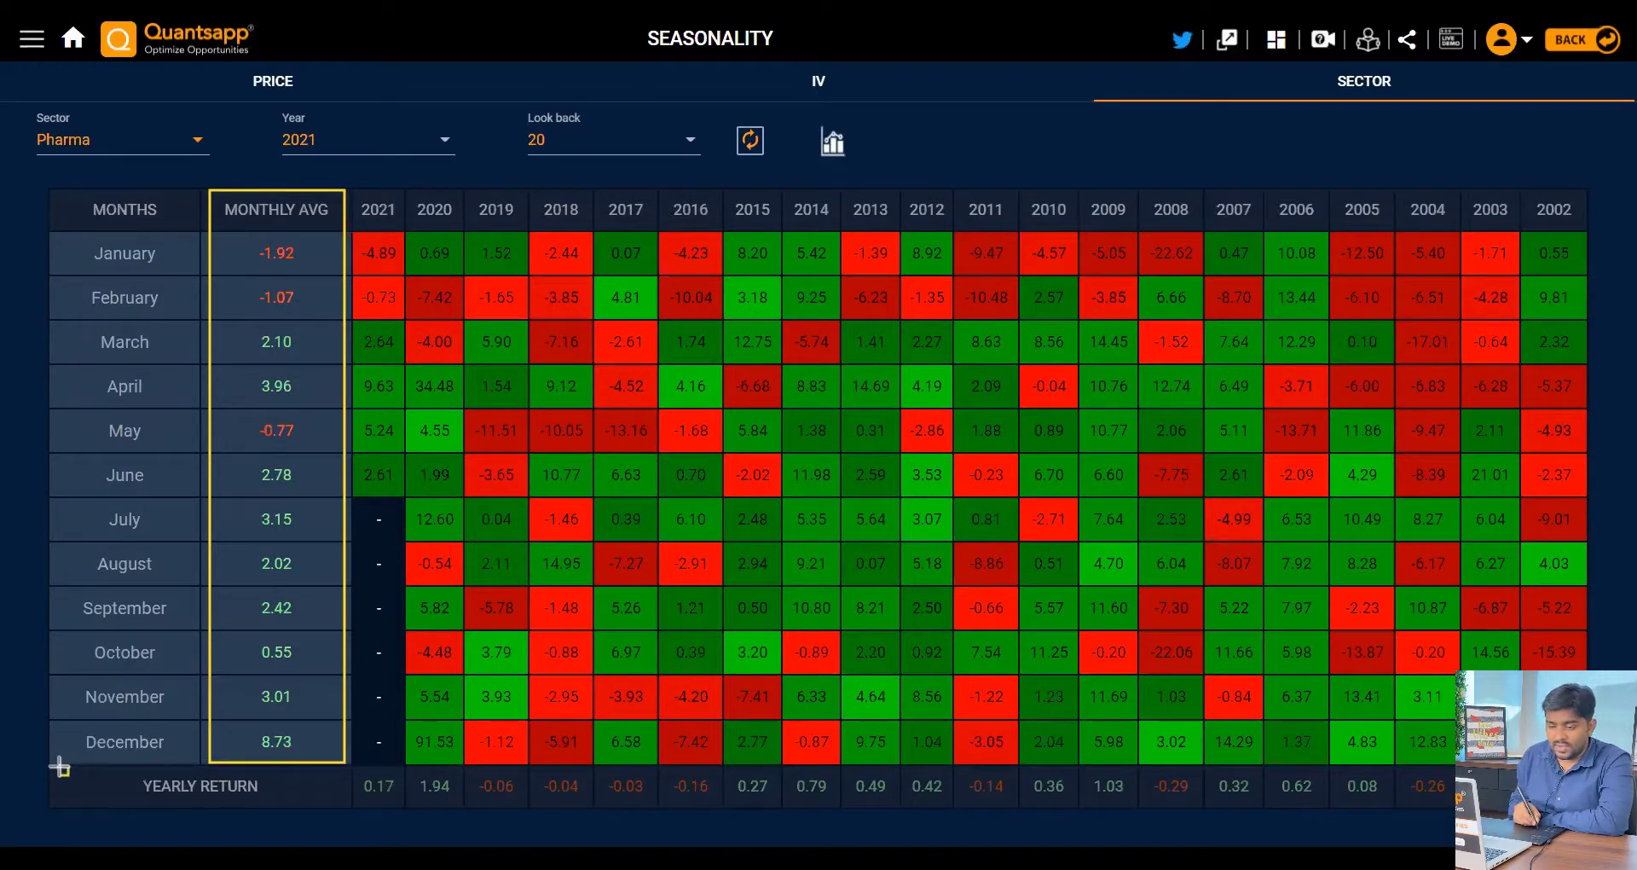
pyautogui.moveTo(59, 765)
pyautogui.mouseDown()
pyautogui.moveTo(645, 808)
pyautogui.moveTo(1457, 812)
pyautogui.mouseUp()
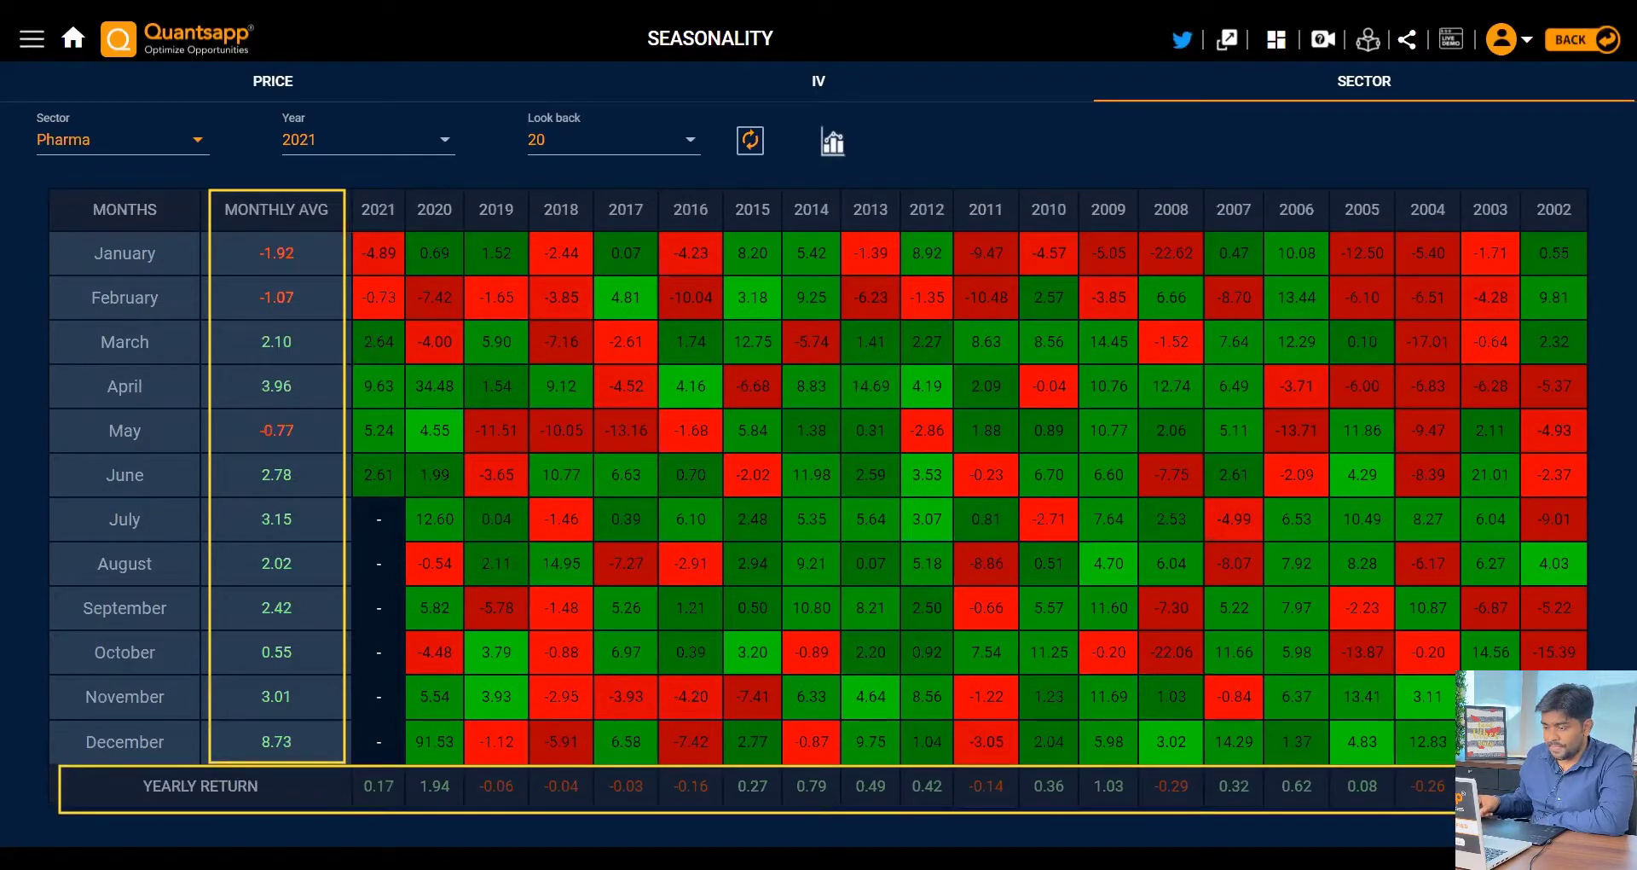